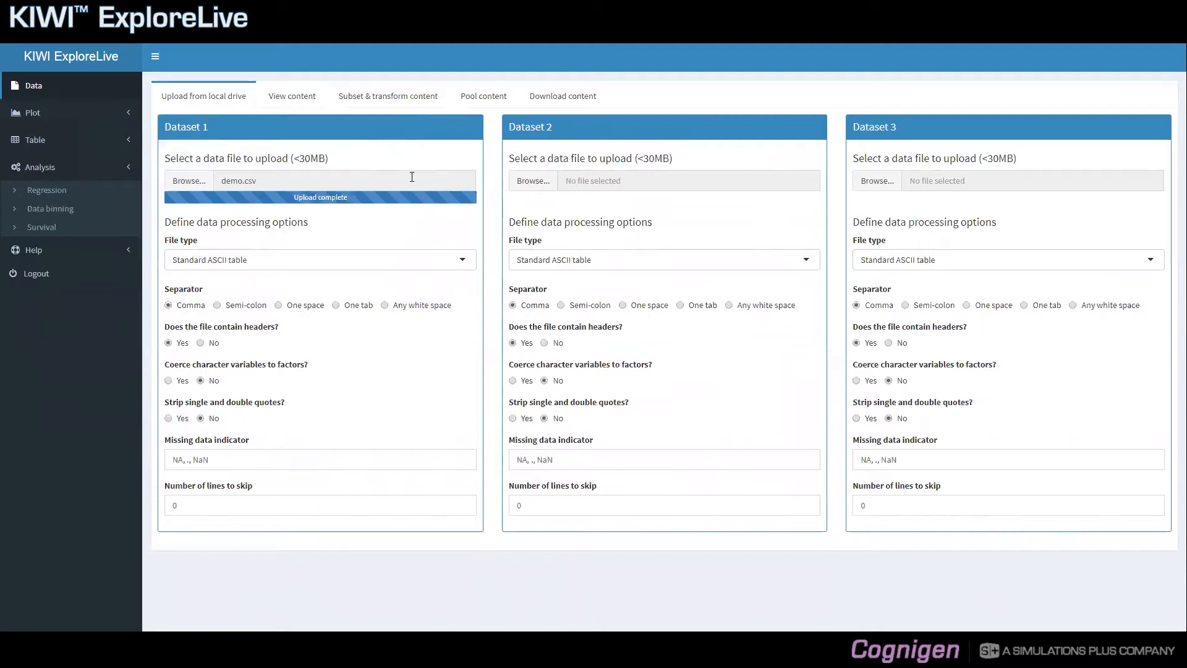
Step: Review the Study 2 only subset definition and select that dataset for a data binning analysis
{"action": "left_click", "coordinate": [401, 102]}
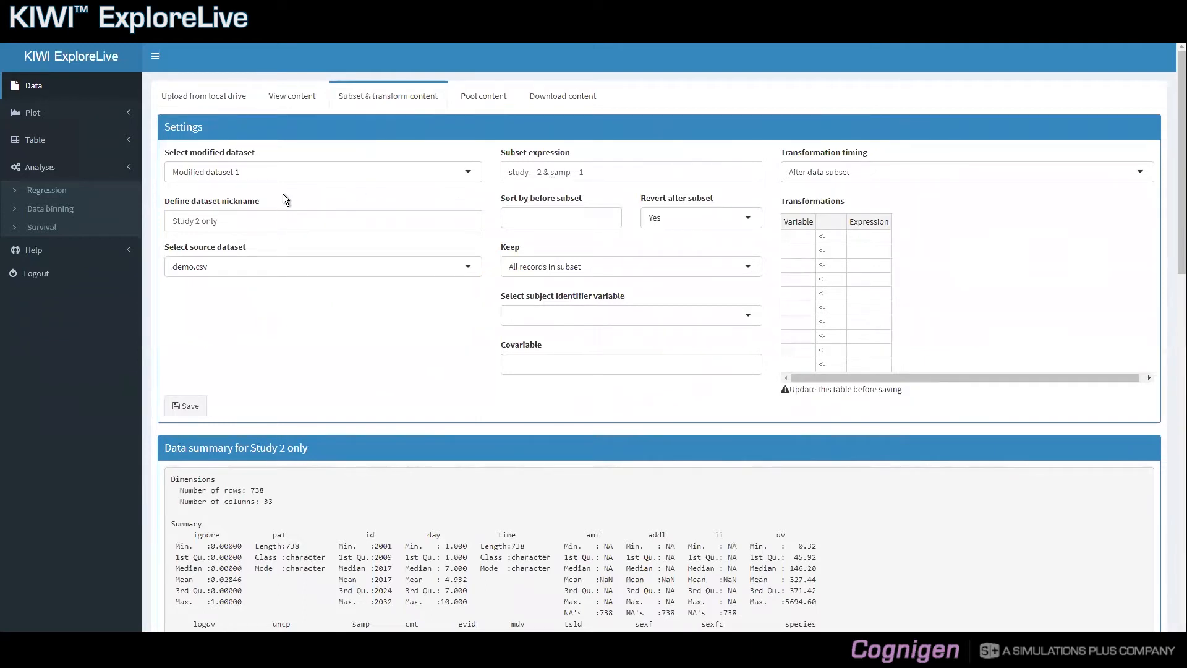
{"action": "left_click", "coordinate": [103, 171]}
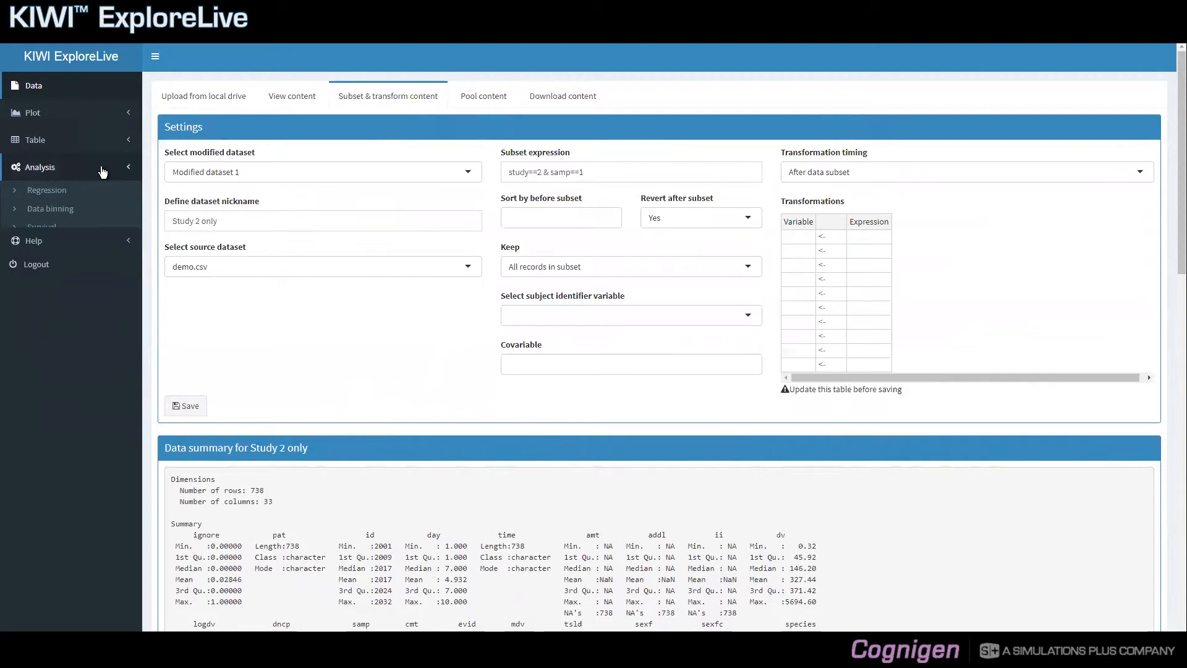
{"action": "left_click", "coordinate": [102, 171]}
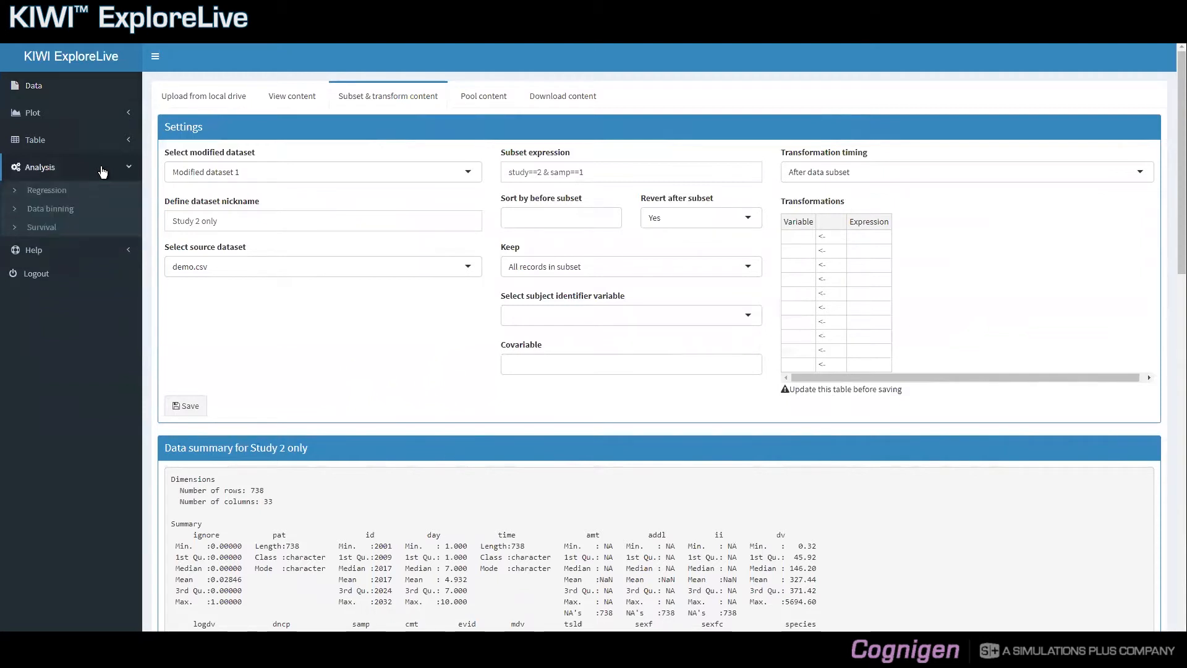
{"action": "left_click", "coordinate": [85, 210]}
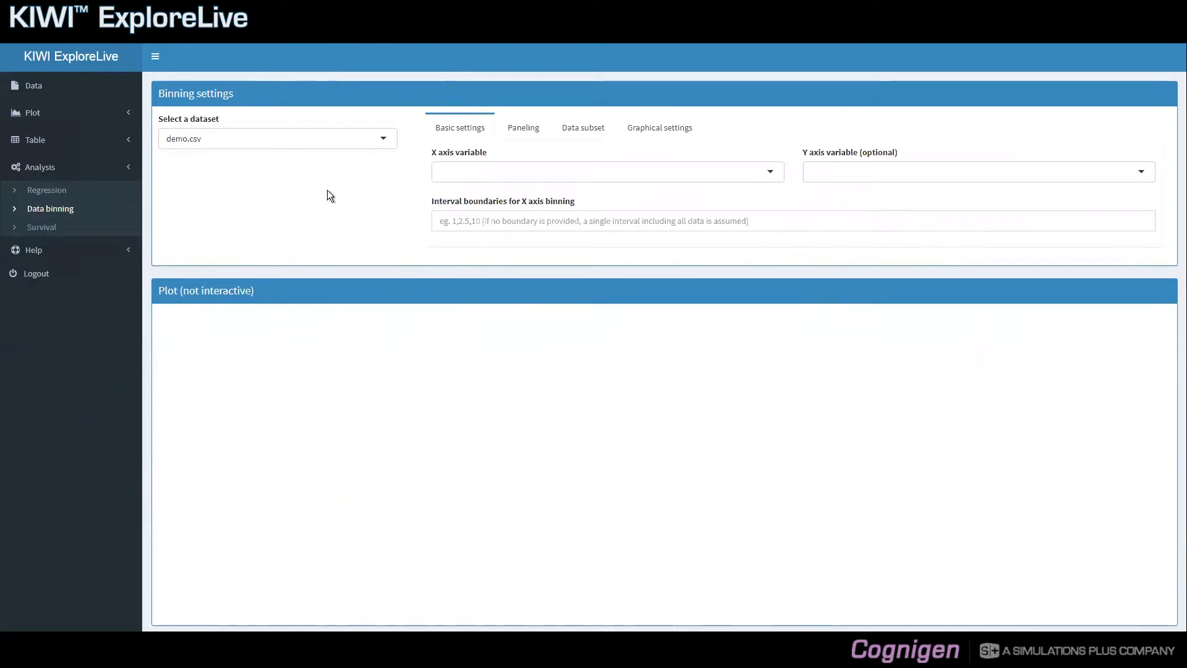
{"action": "left_click", "coordinate": [384, 142]}
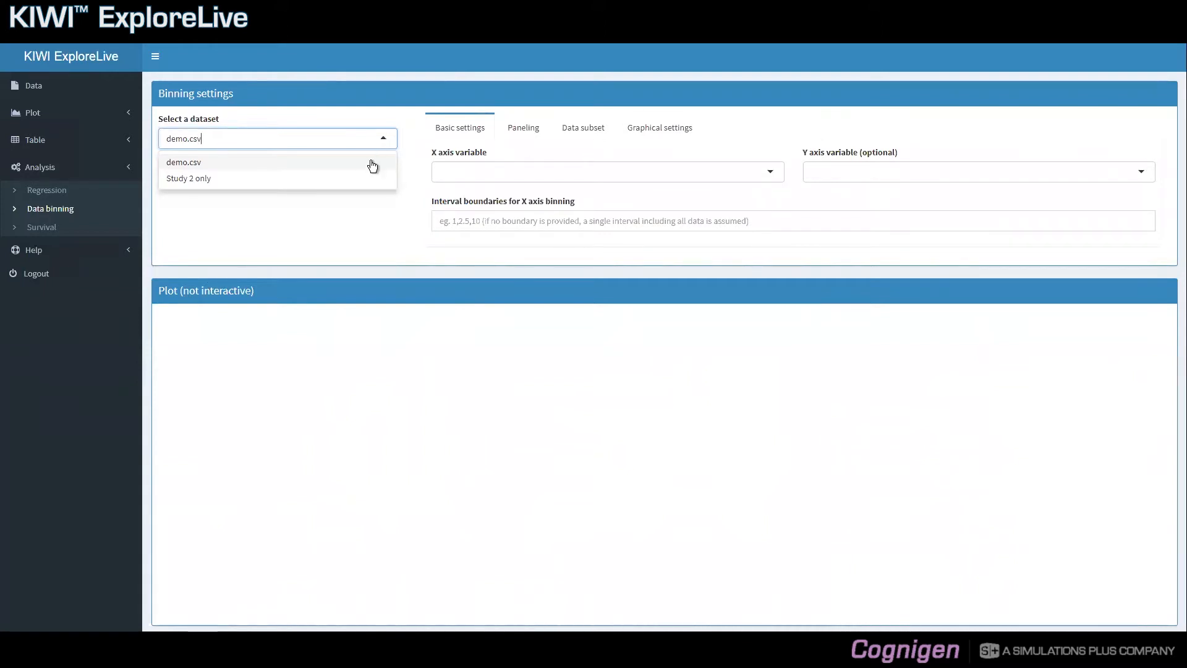
{"action": "left_click", "coordinate": [367, 181]}
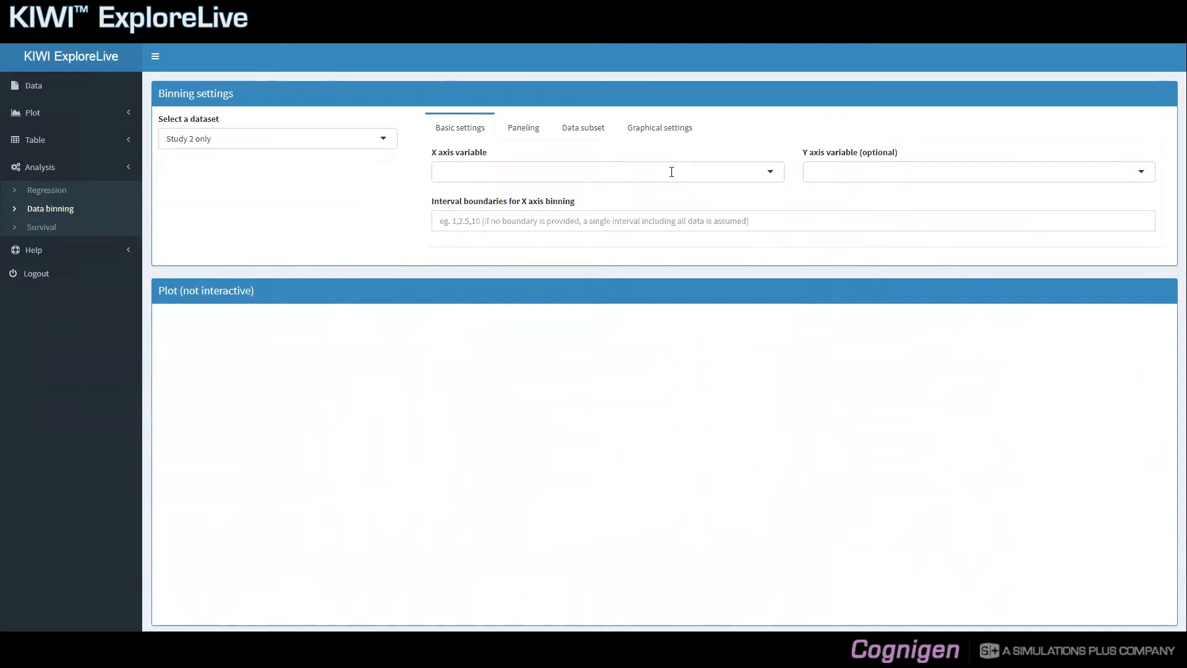
Step: Set the X axis variable of the binning plot to tsfd
{"action": "left_click", "coordinate": [672, 171]}
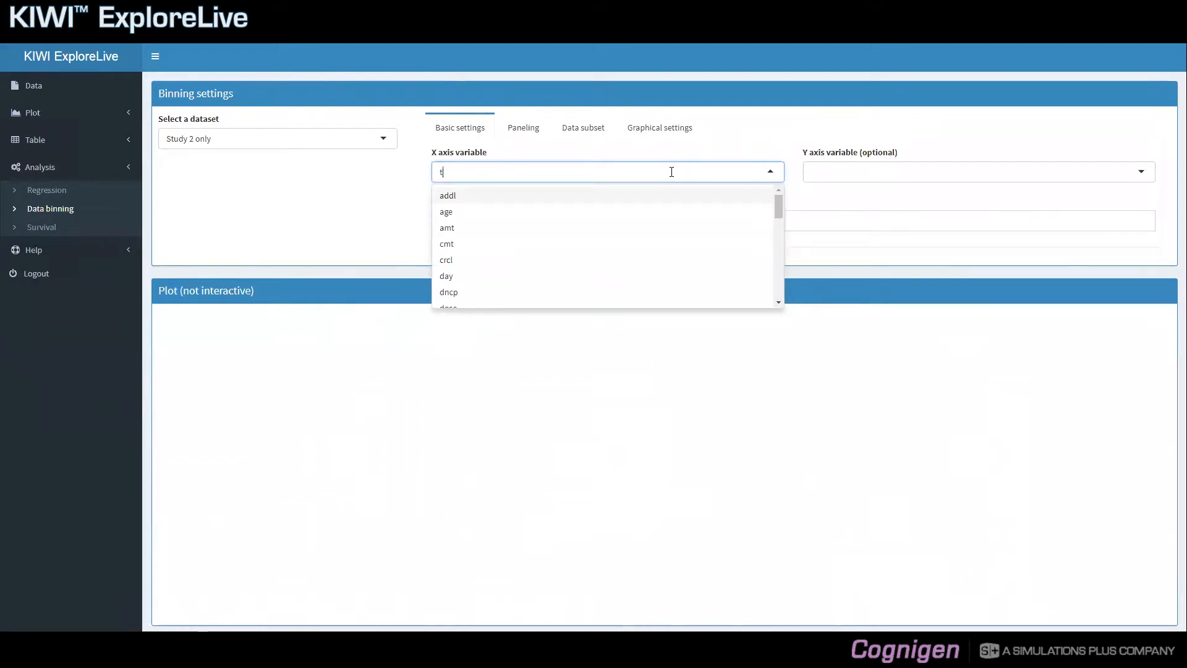
{"action": "type", "text": "tsfd"}
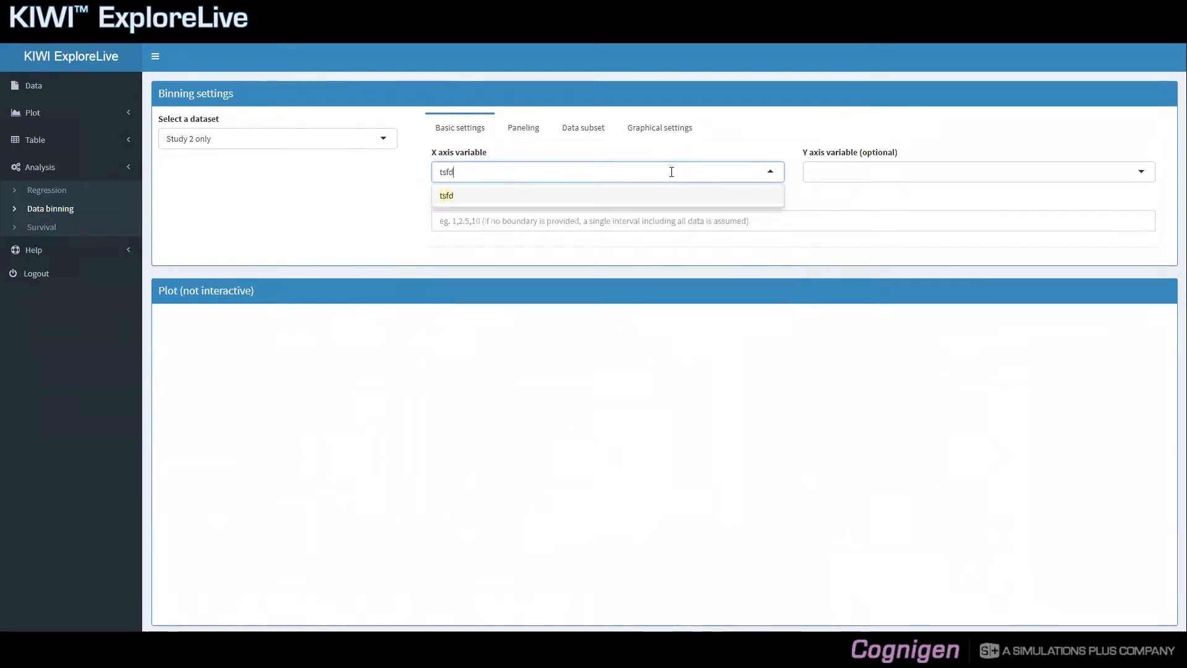
{"action": "key", "text": "Return"}
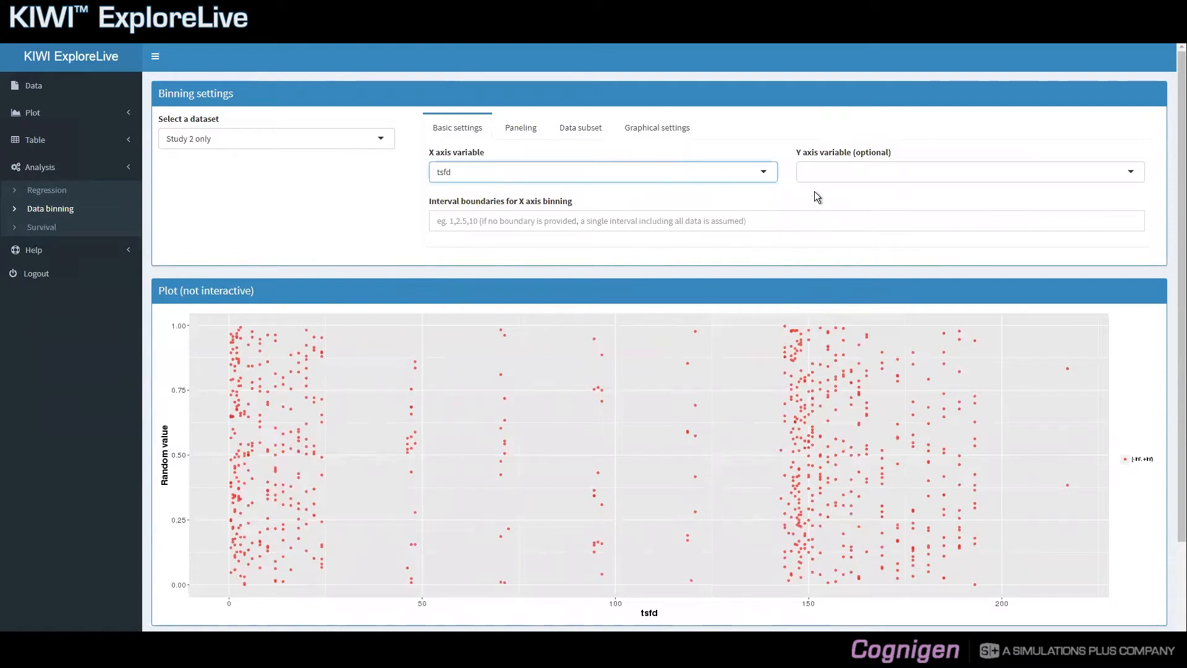
Step: Try dv as the optional Y axis variable of the binning plot and clear it again
{"action": "left_click", "coordinate": [802, 180]}
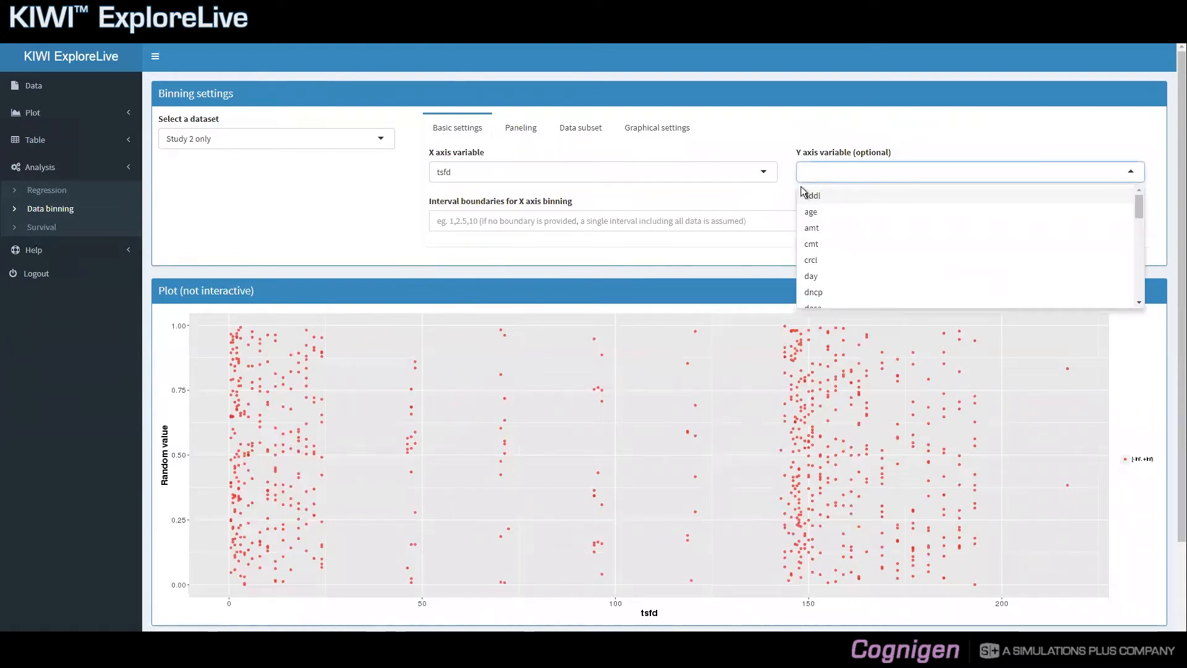
{"action": "type", "text": "dv"}
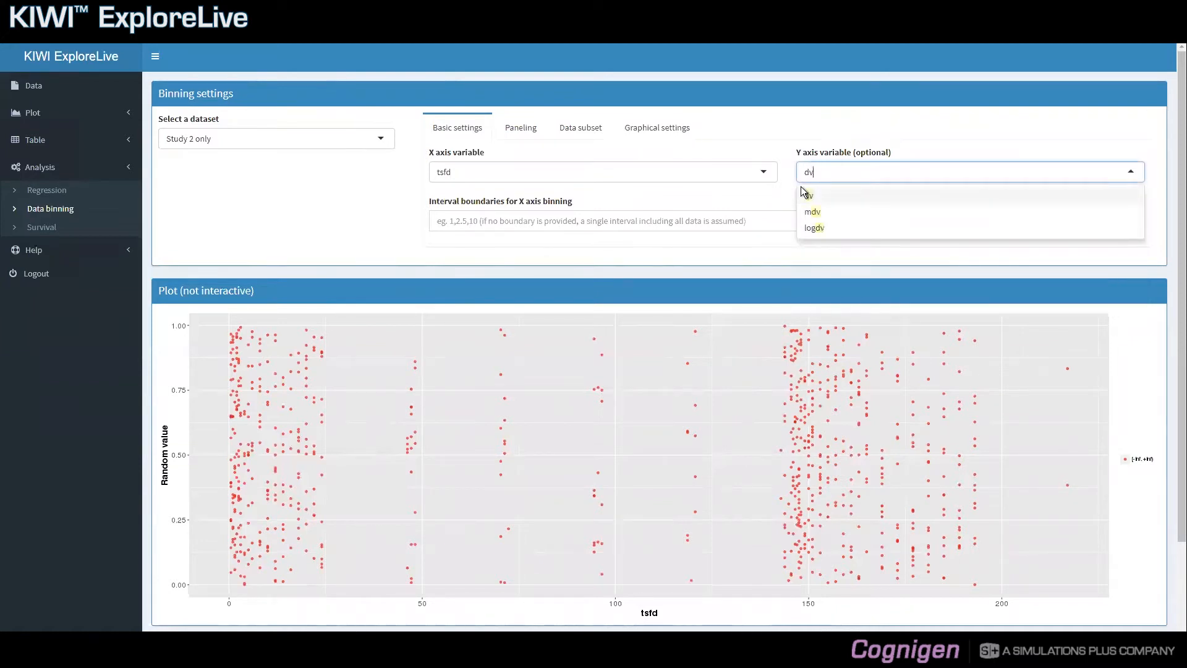
{"action": "left_click", "coordinate": [801, 188]}
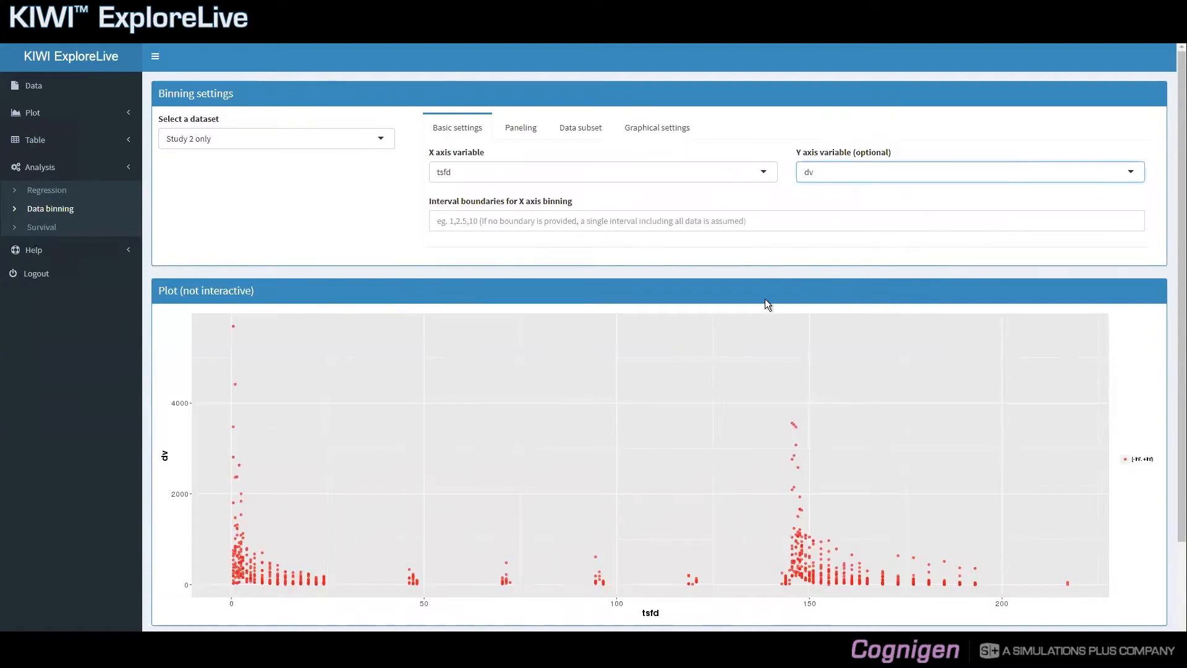
{"action": "left_click", "coordinate": [856, 176]}
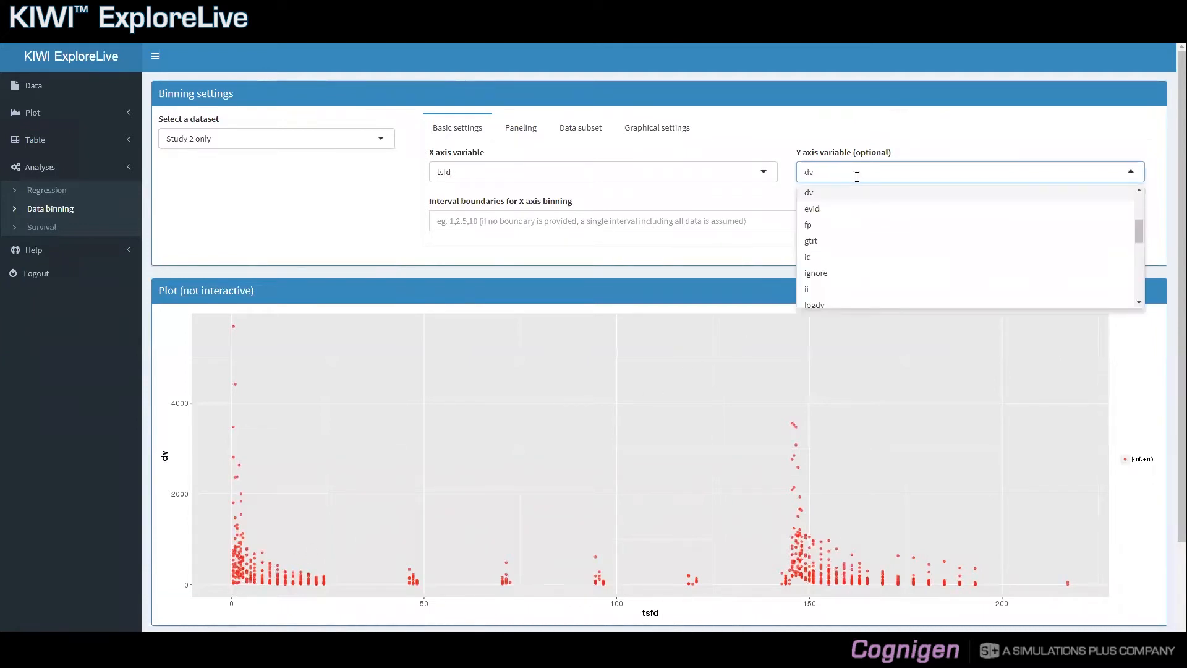
{"action": "key", "text": "BackSpace"}
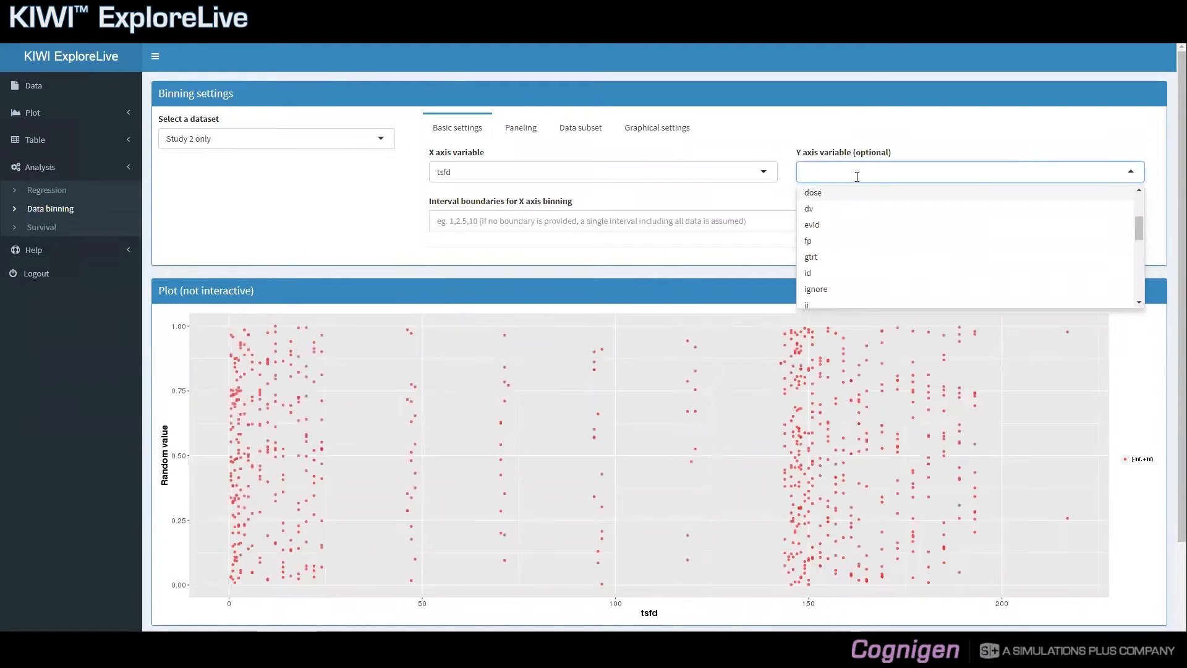
{"action": "left_click", "coordinate": [626, 240]}
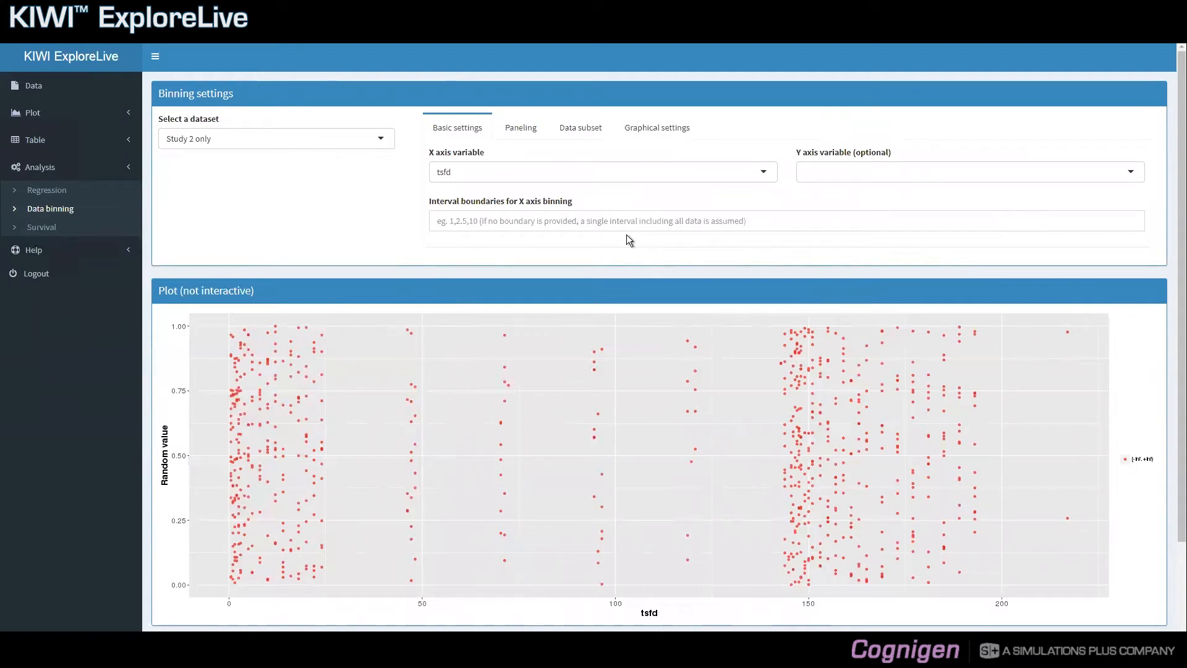
Step: Set the X axis binning interval boundaries to 5,12,25,50,140,160,180
{"action": "left_click", "coordinate": [614, 220]}
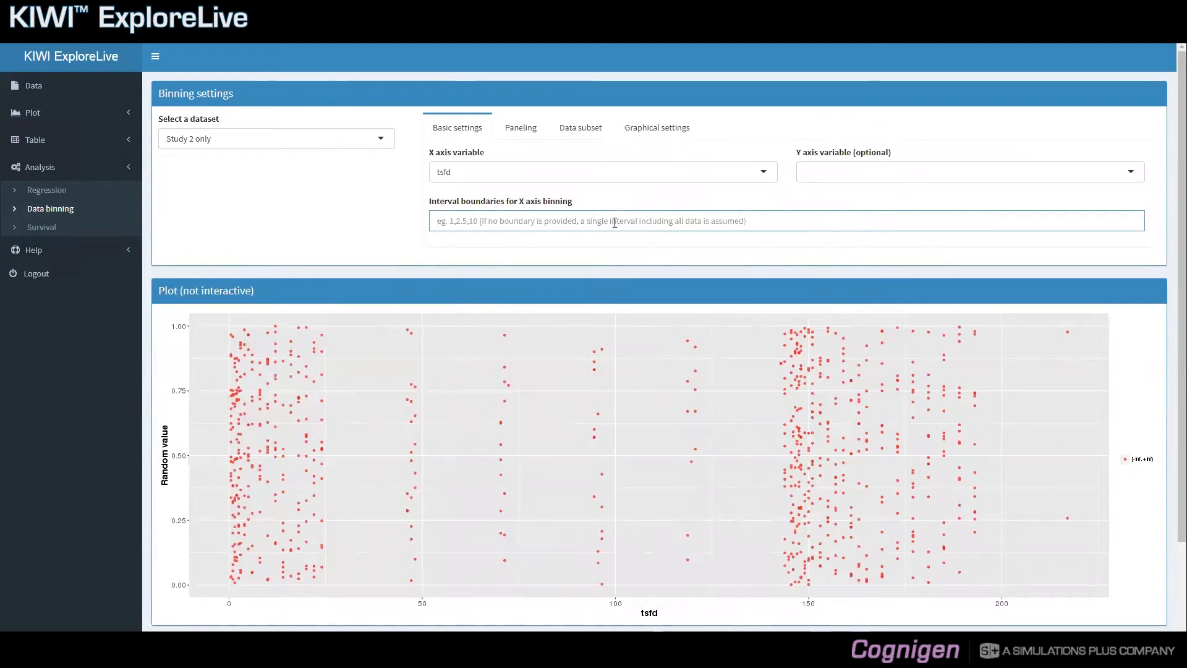
{"action": "type", "text": "5,"}
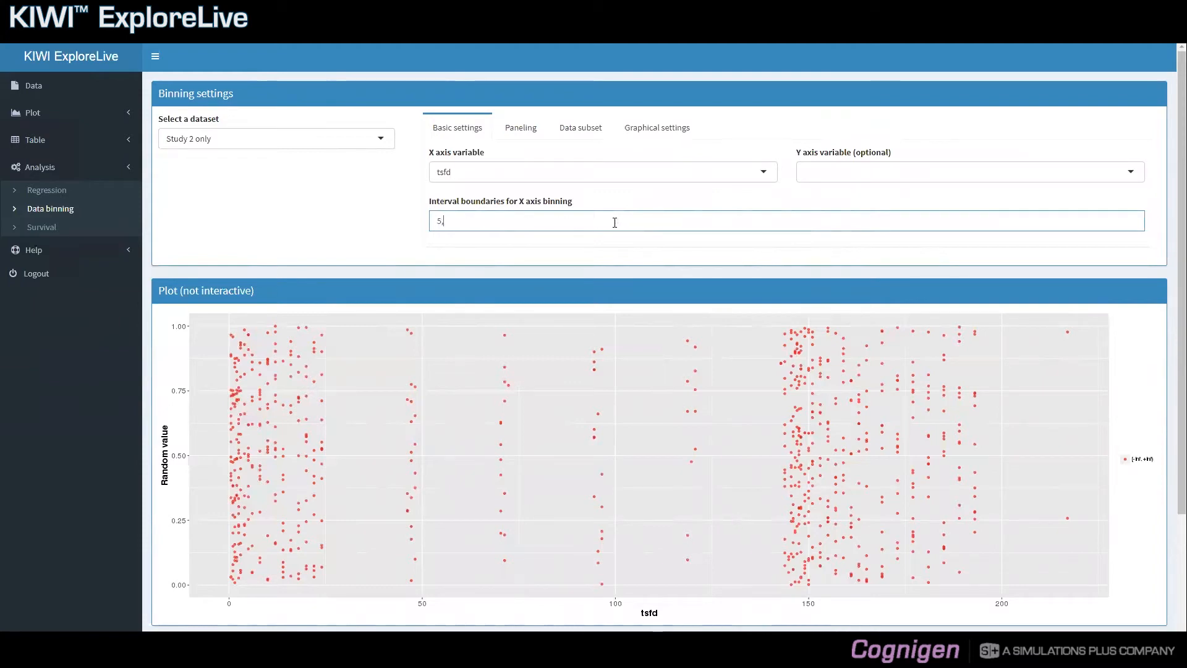
{"action": "type", "text": "12"}
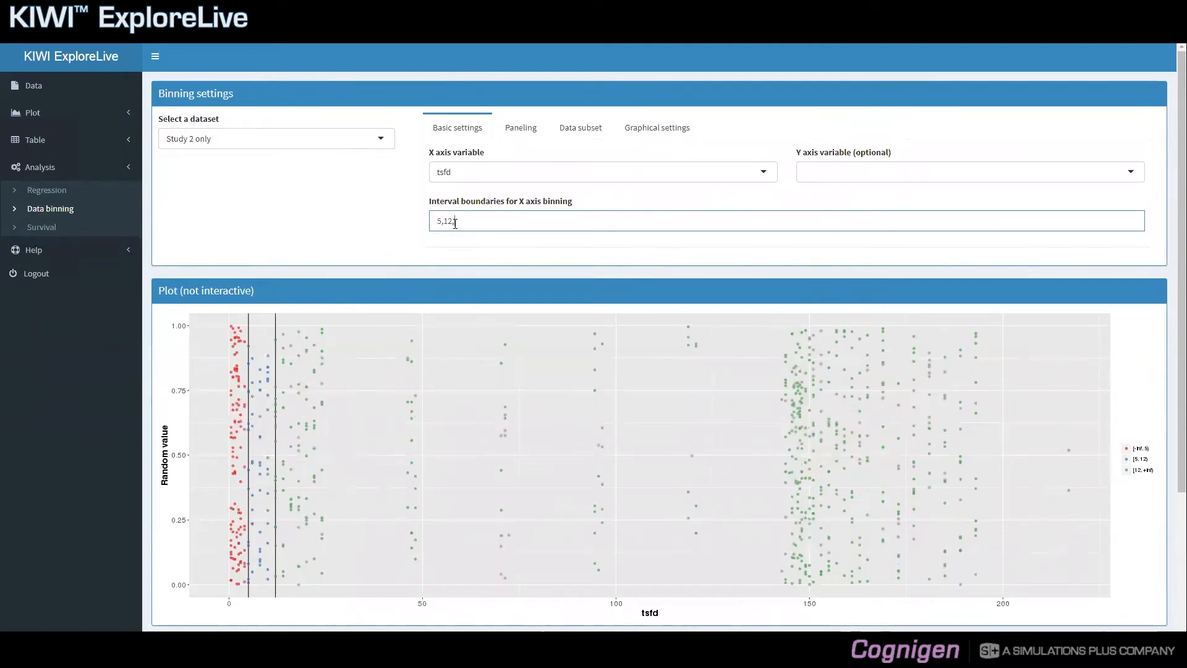
{"action": "type", "text": ",25"}
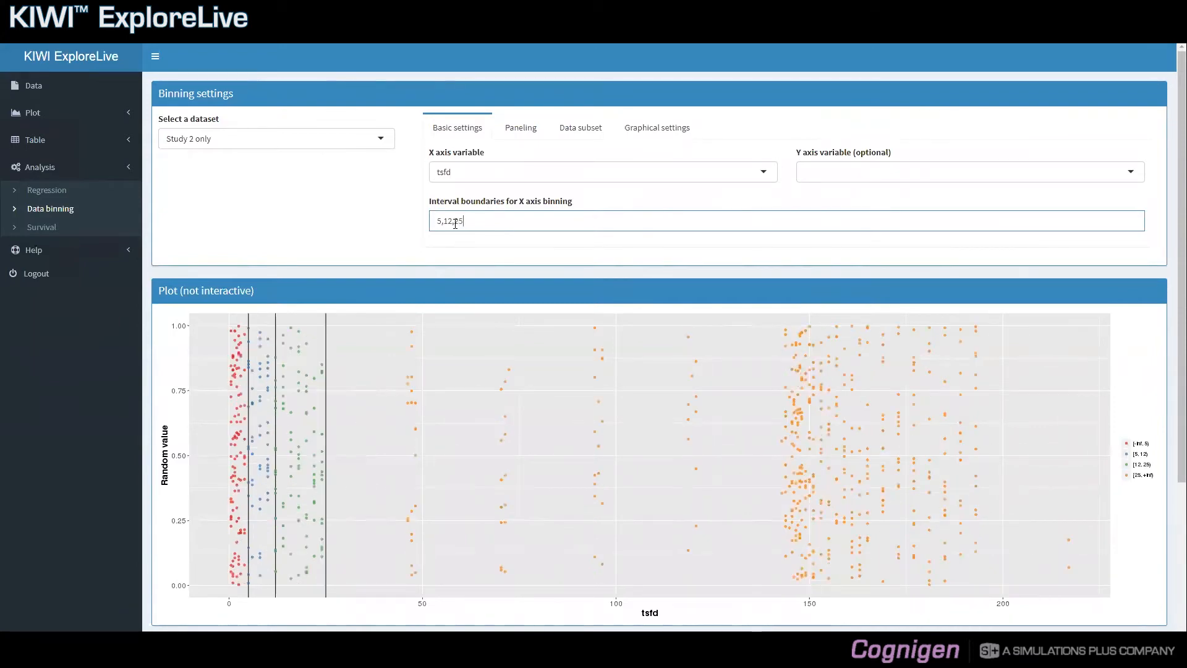
{"action": "type", "text": ",50"}
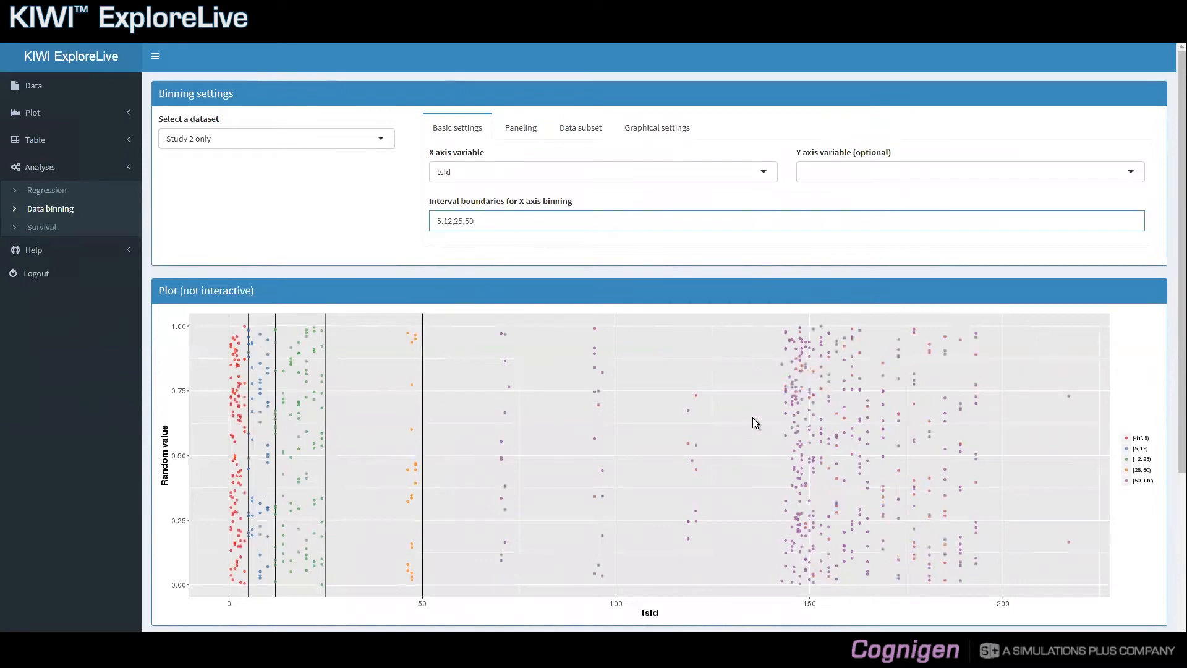
{"action": "type", "text": ",140"}
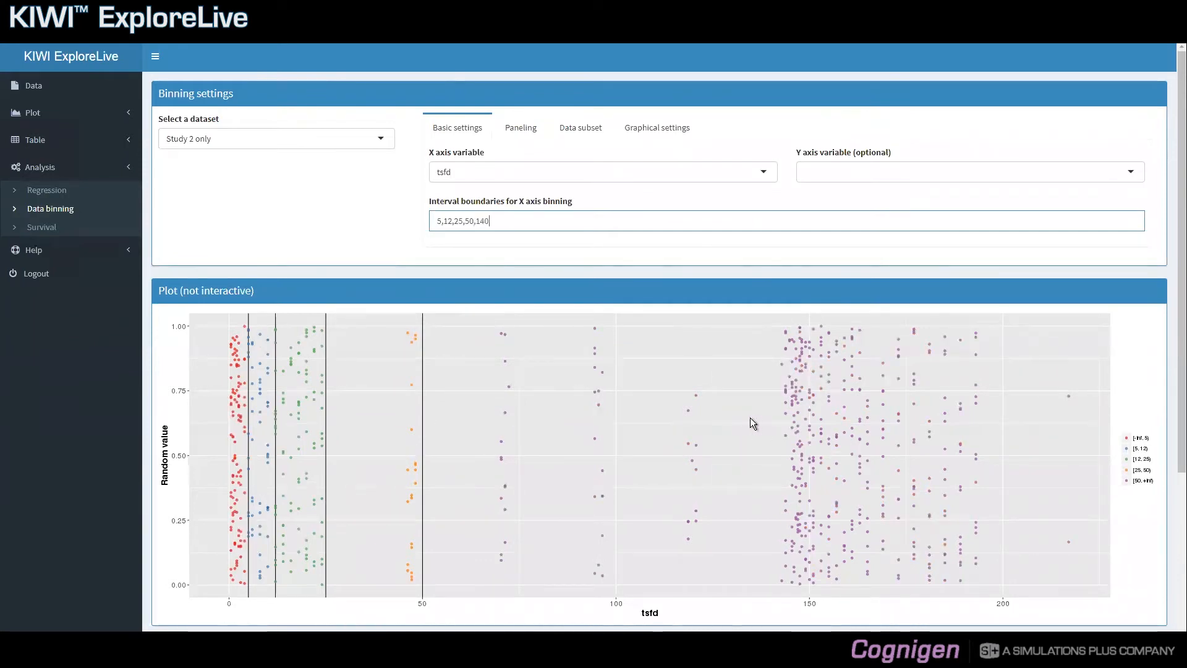
{"action": "type", "text": ","}
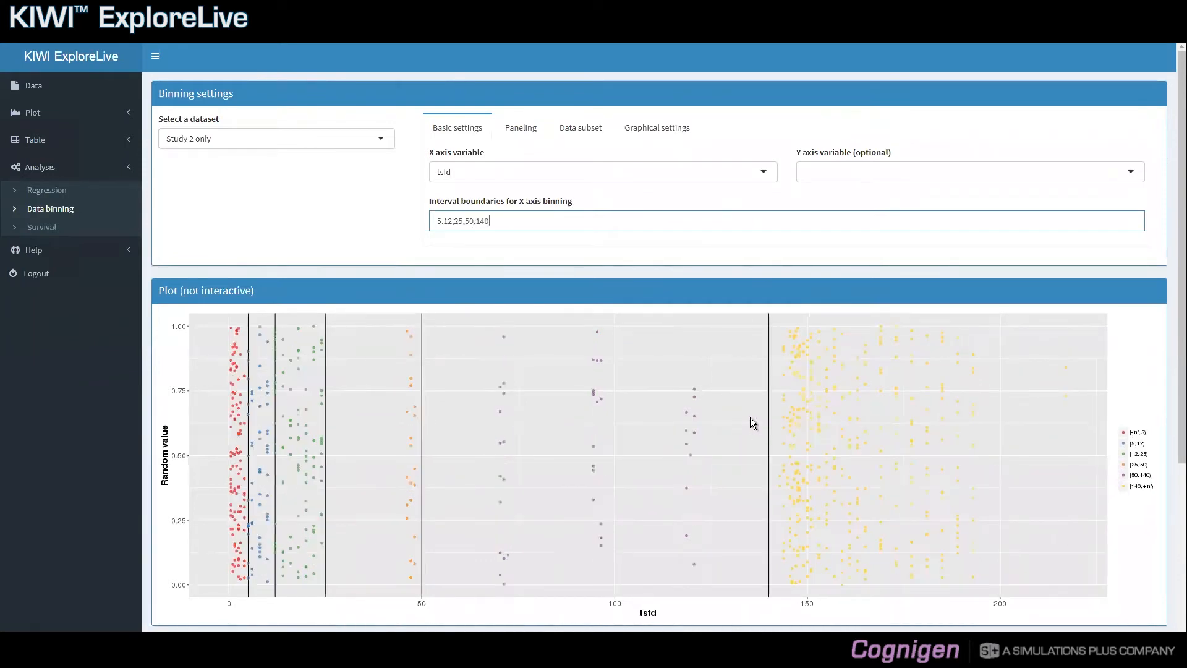
{"action": "type", "text": "160"}
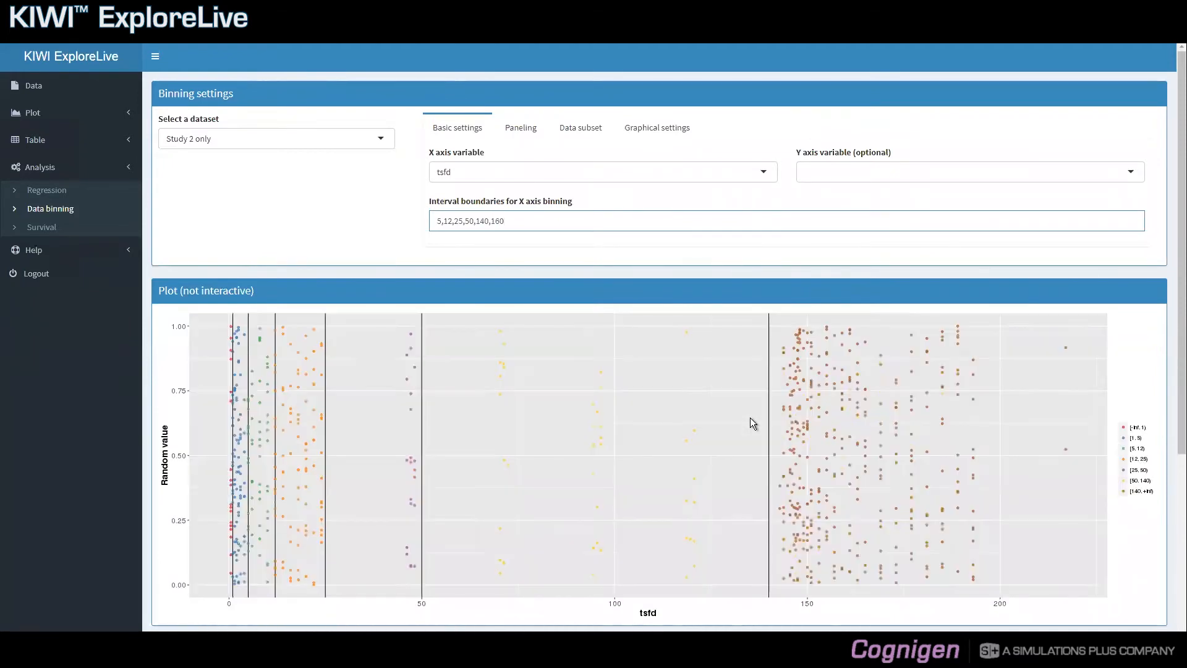
{"action": "type", "text": ",180"}
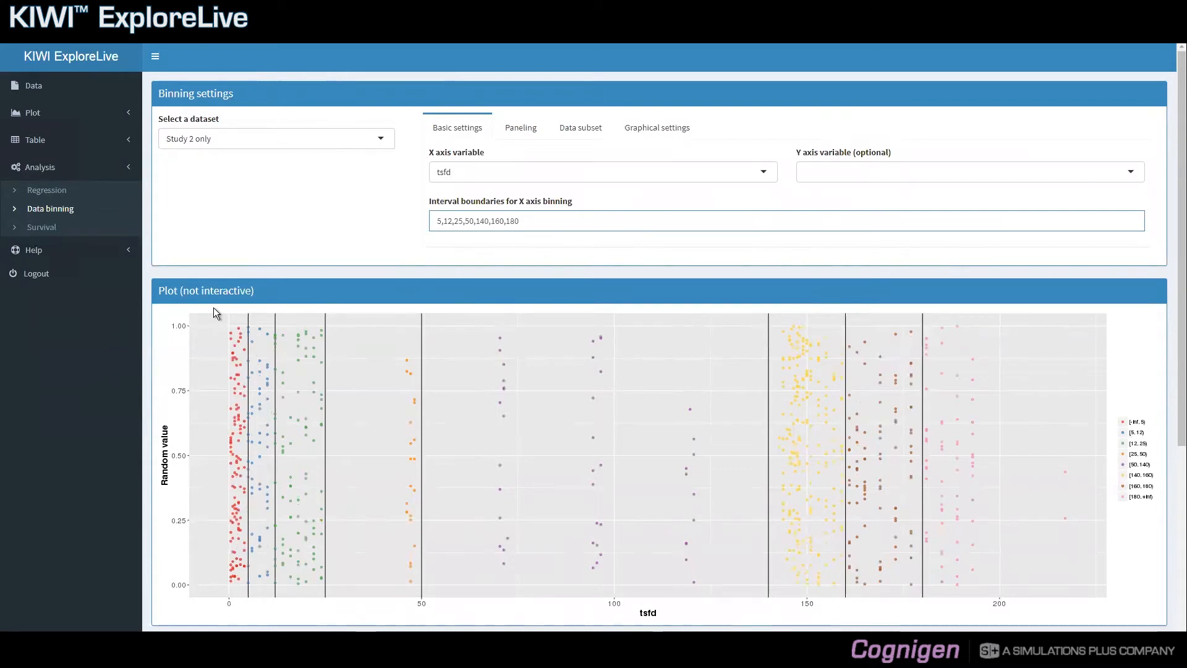
Step: Check the record counts per interval and add 2.5 as the first interval boundary, before 5
{"action": "scroll", "coordinate": [213, 310], "scroll_direction": "down", "scroll_amount": 1}
{"action": "scroll", "coordinate": [213, 313], "scroll_direction": "down", "scroll_amount": 3}
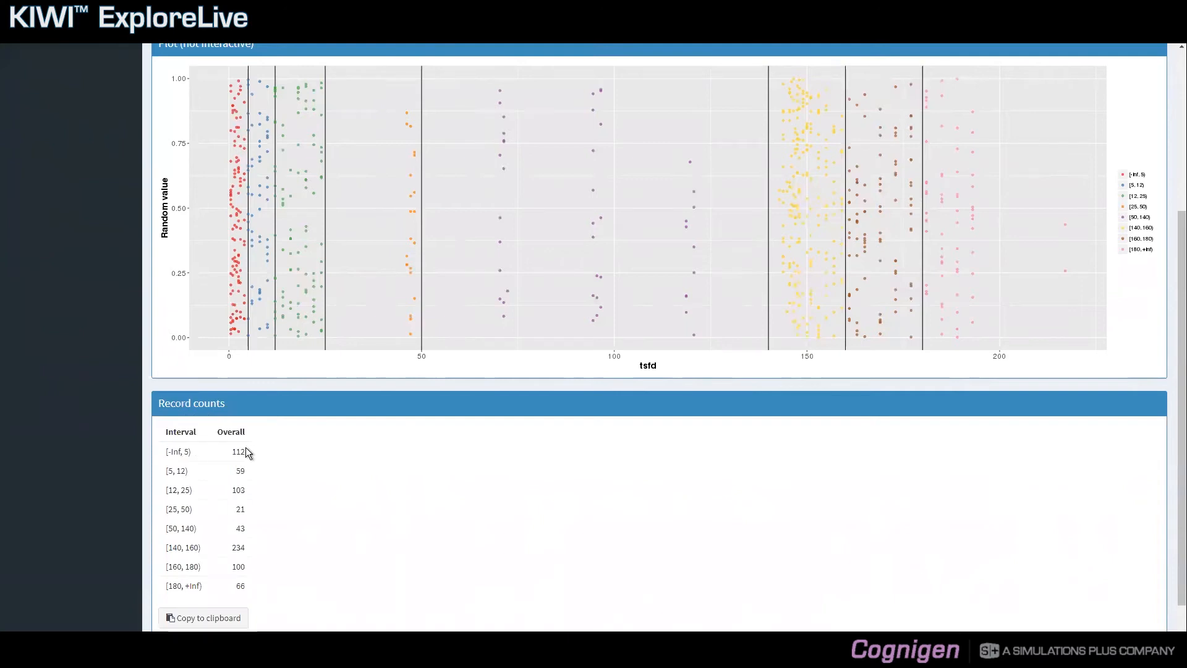
{"action": "scroll", "coordinate": [246, 448], "scroll_direction": "up", "scroll_amount": 1}
{"action": "scroll", "coordinate": [308, 352], "scroll_direction": "up", "scroll_amount": 1}
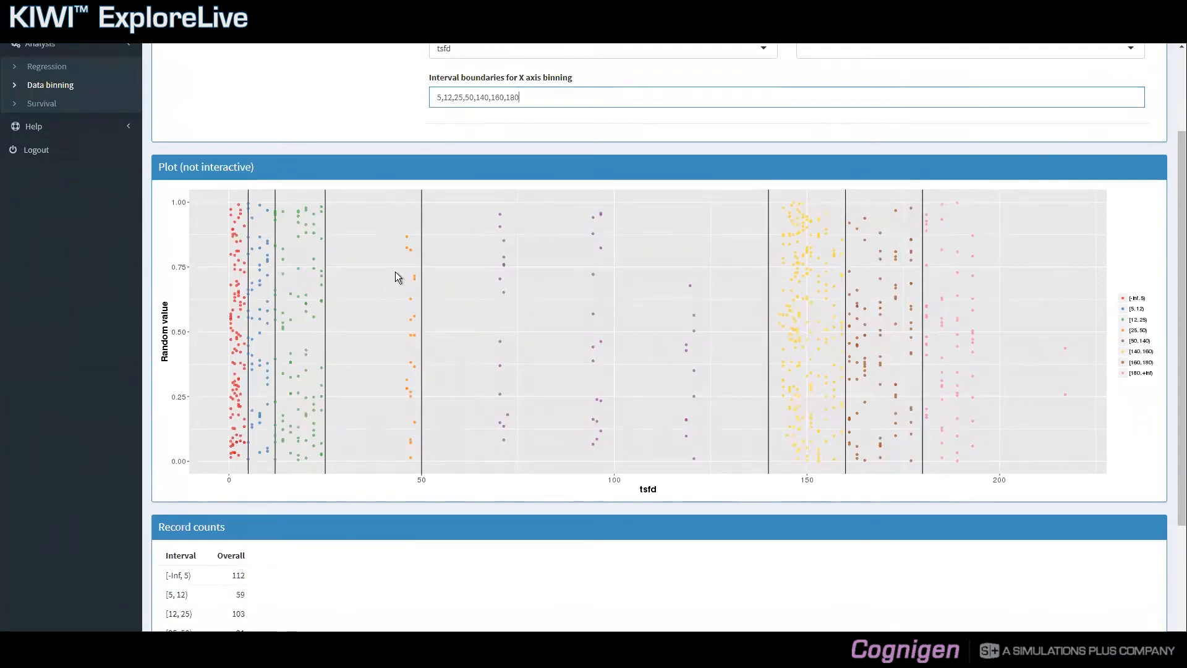
{"action": "left_click", "coordinate": [437, 103]}
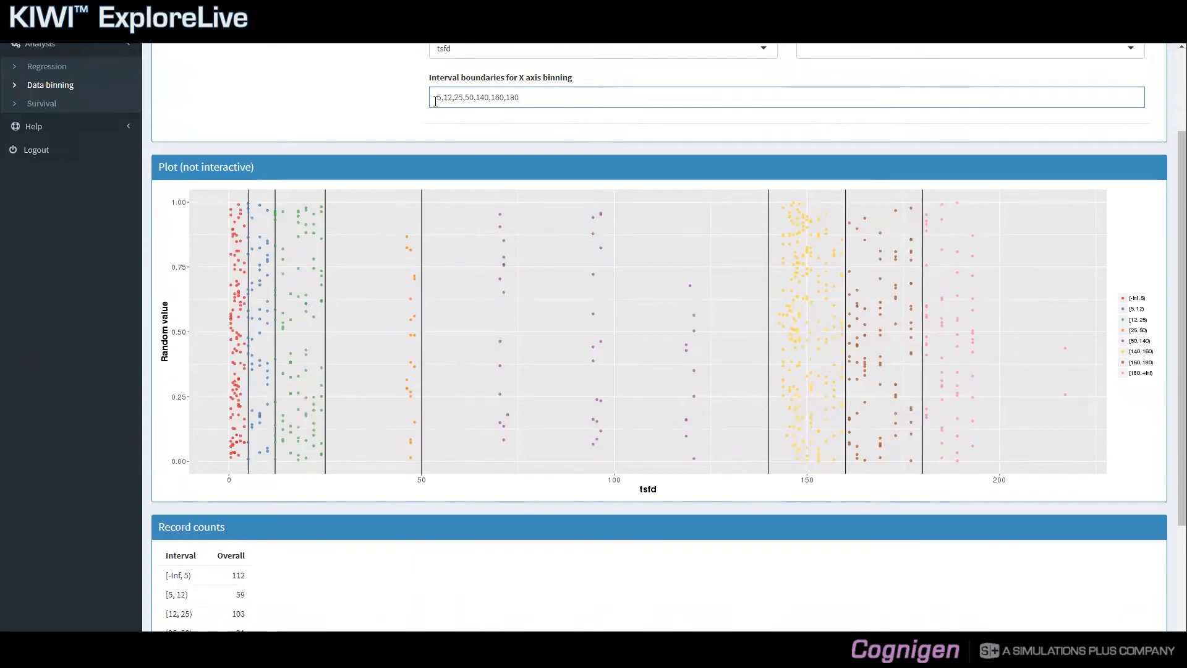
{"action": "type", "text": "2.5,"}
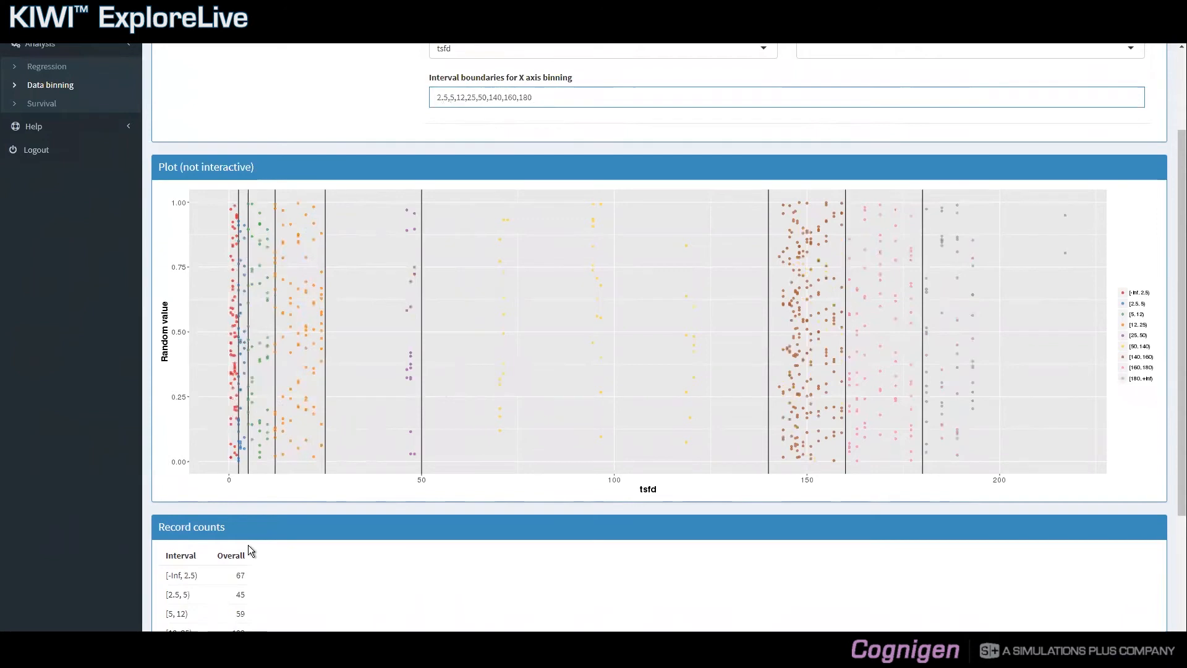
Step: Review the updated record counts per interval and copy that table to the clipboard
{"action": "scroll", "coordinate": [248, 544], "scroll_direction": "down", "scroll_amount": 1}
{"action": "scroll", "coordinate": [248, 536], "scroll_direction": "down", "scroll_amount": 1}
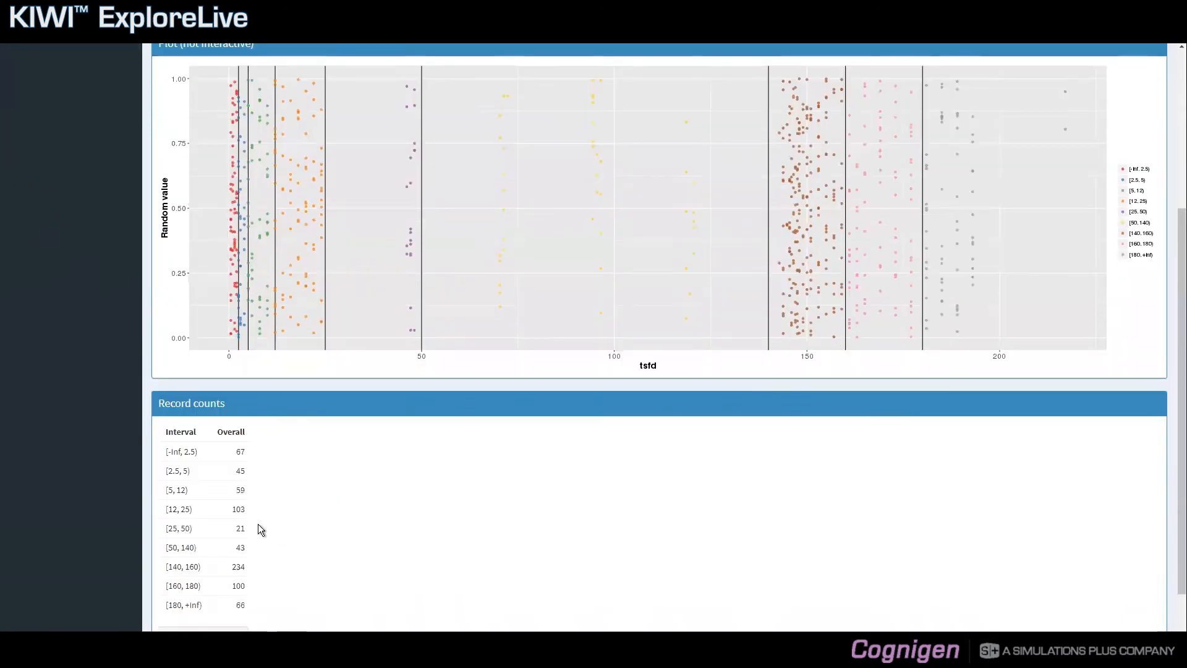
{"action": "scroll", "coordinate": [242, 514], "scroll_direction": "down", "scroll_amount": 1}
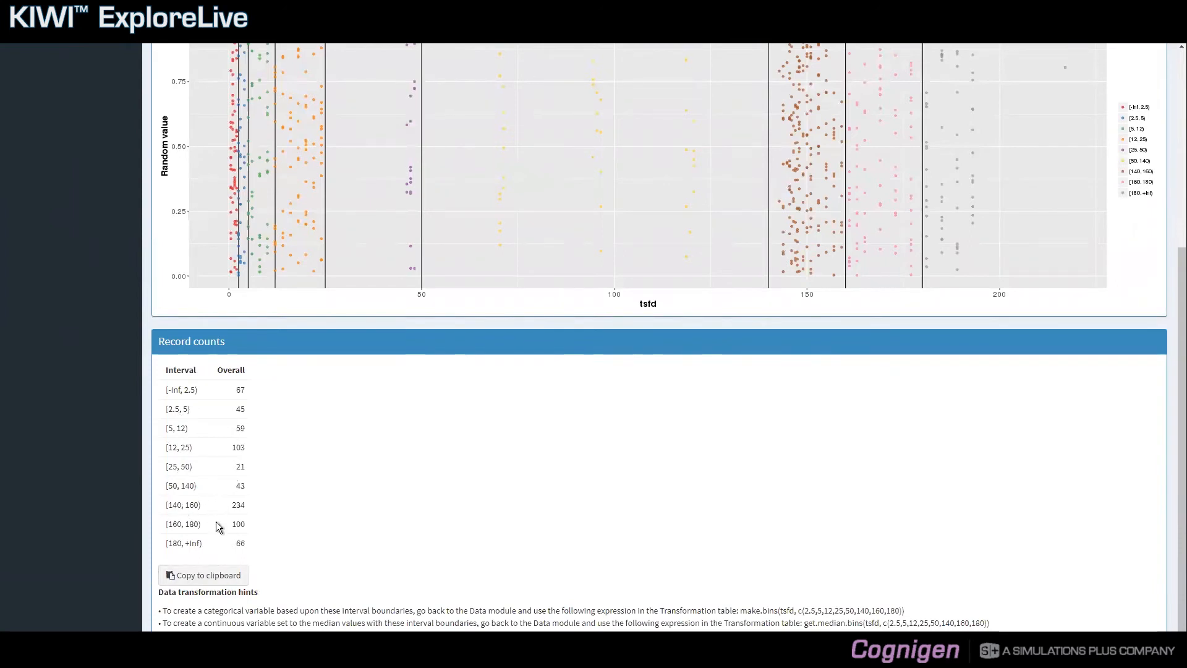
{"action": "left_click", "coordinate": [215, 574]}
Step: Select the full categorical expression make.bins(tsfd, c(2.5,5,12,25,50,140,160,180)) in the data transformation hints
{"action": "scroll", "coordinate": [371, 491], "scroll_direction": "down", "scroll_amount": 1}
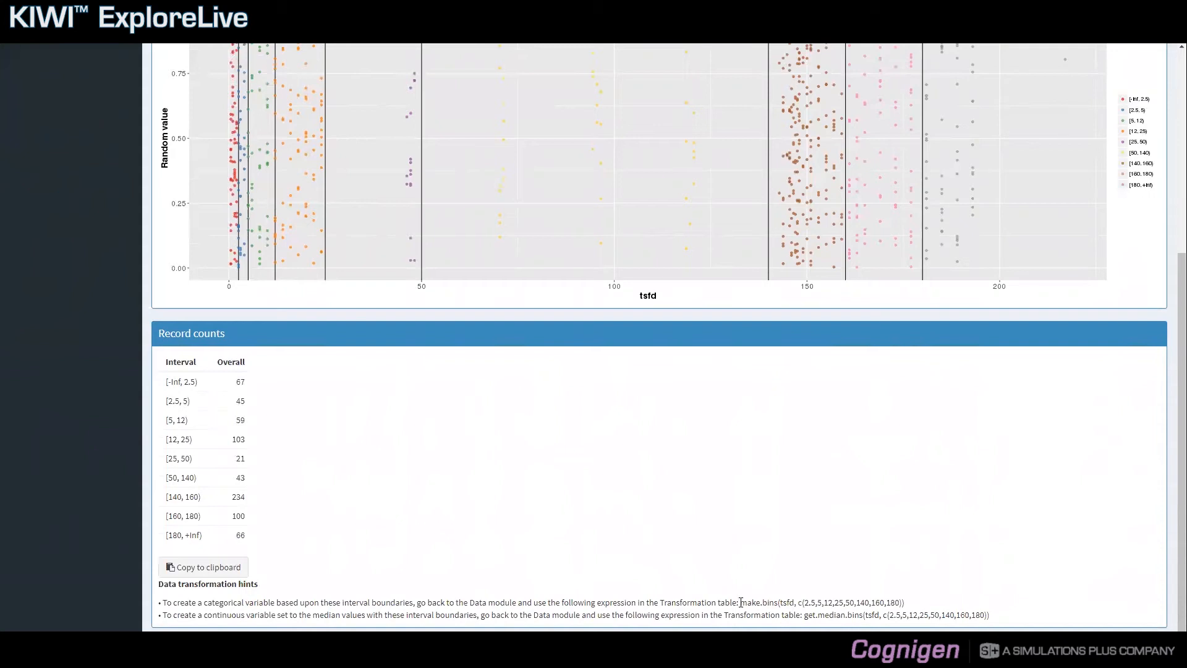
{"action": "left_click_drag", "start_coordinate": [756, 603], "coordinate": [906, 603]}
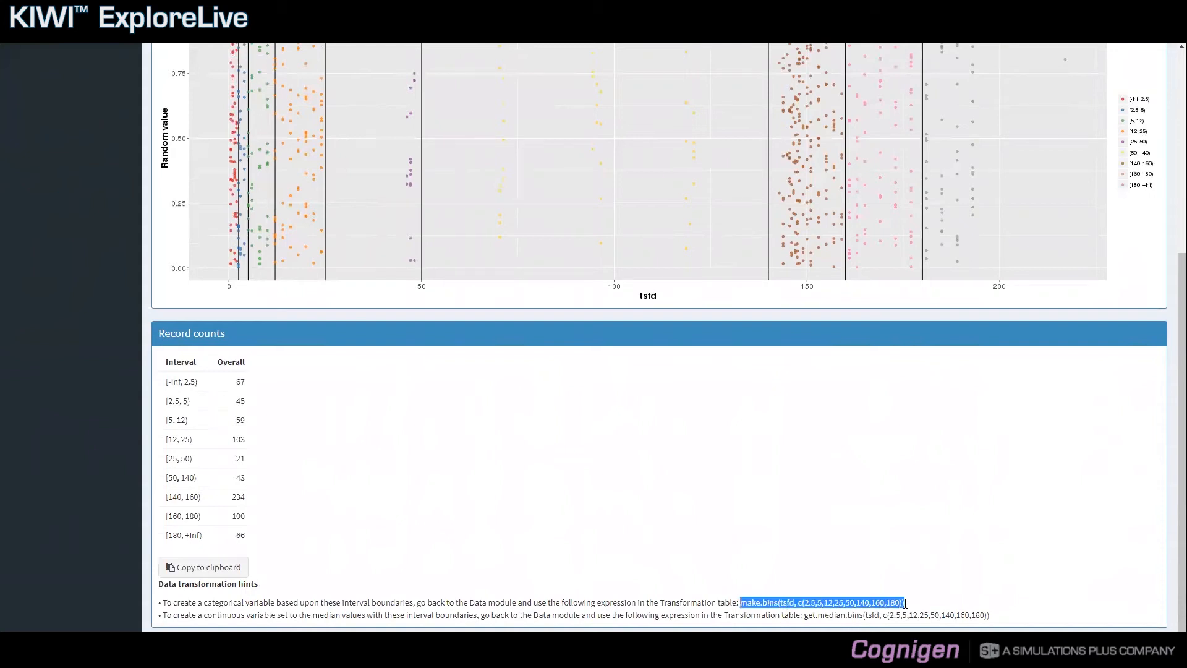
{"action": "left_click", "coordinate": [783, 603]}
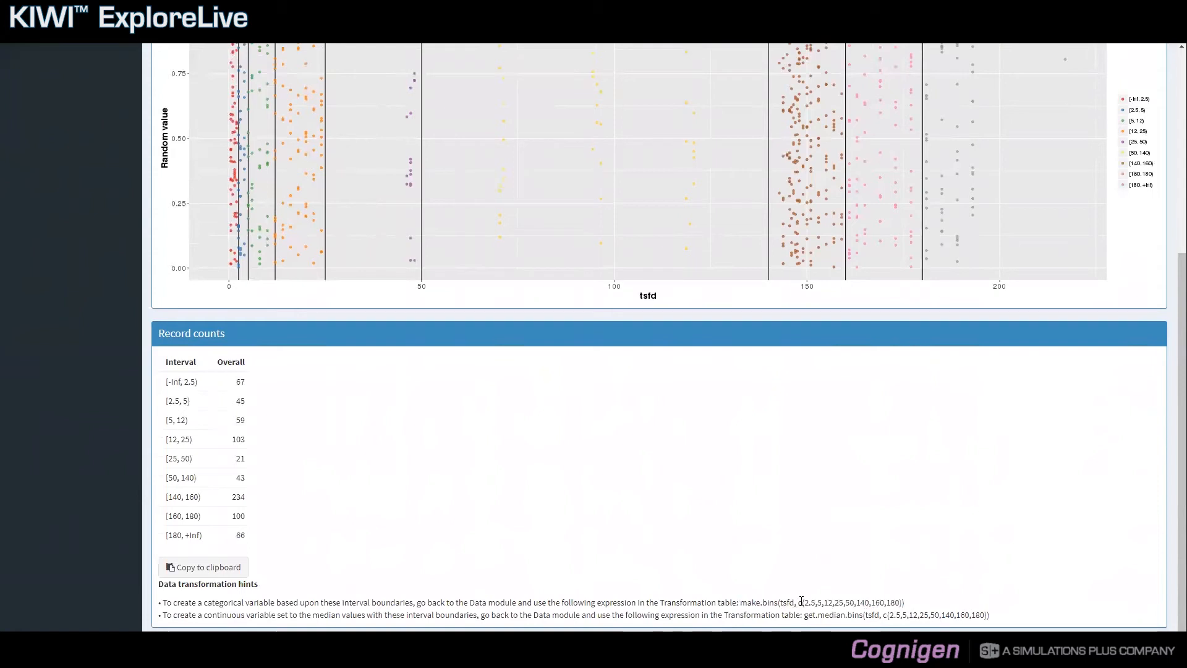
{"action": "left_click_drag", "start_coordinate": [798, 603], "coordinate": [901, 603]}
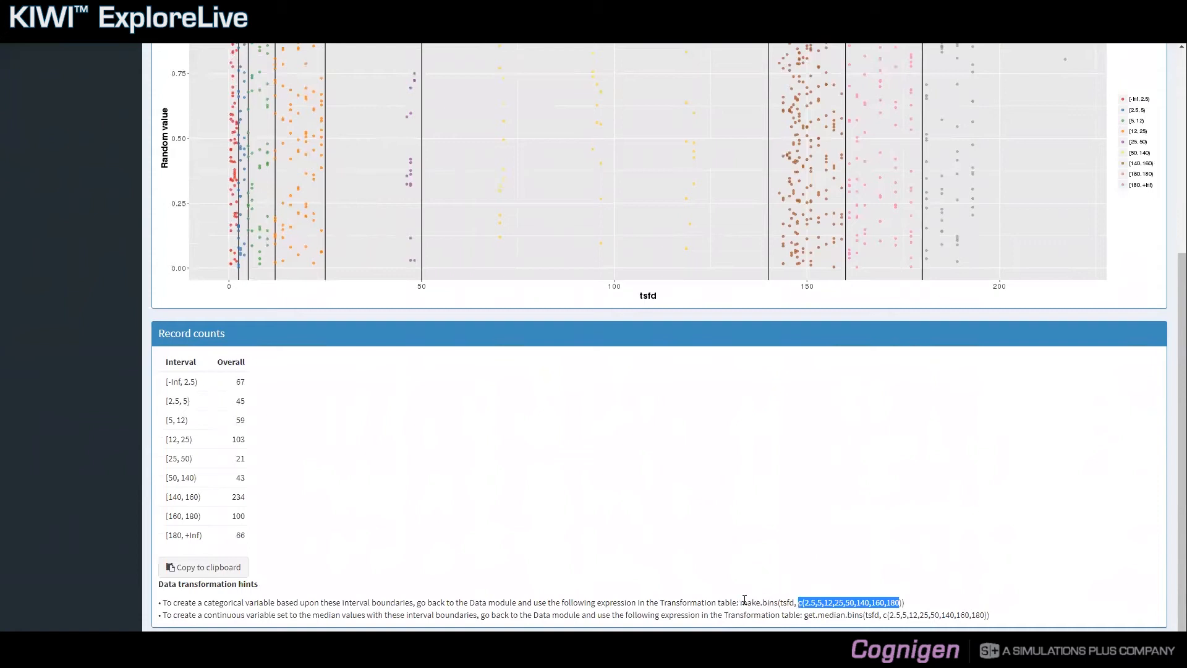
{"action": "left_click_drag", "start_coordinate": [741, 603], "coordinate": [907, 606]}
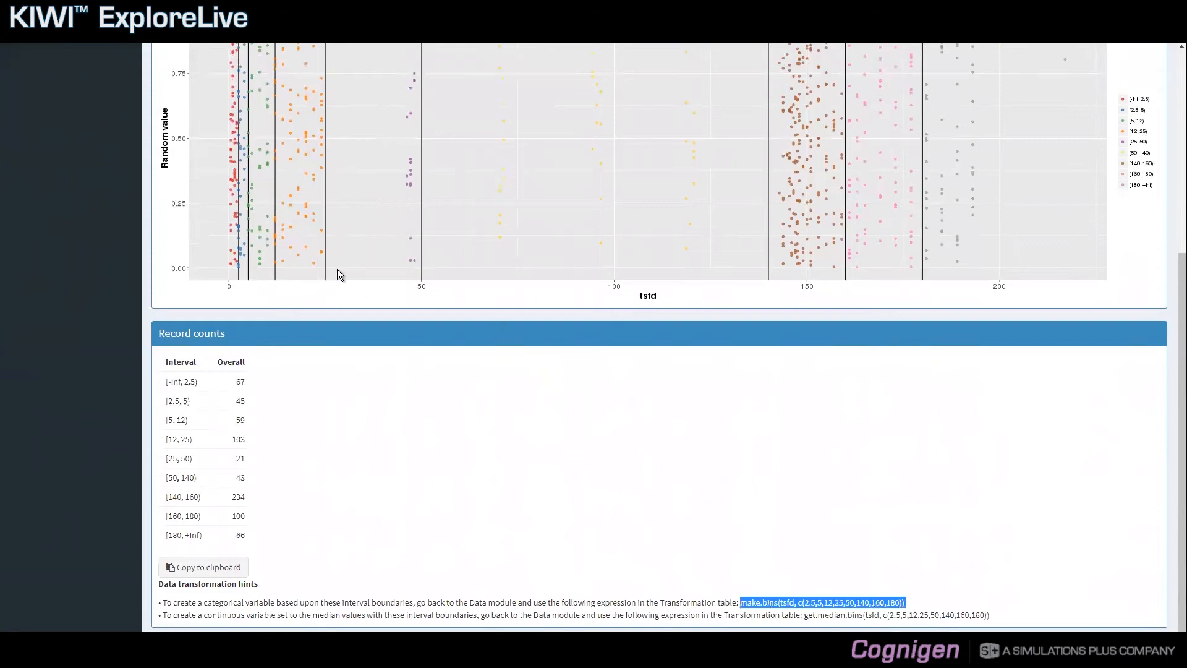
Step: Add a transformation to the Study 2 only dataset that defines bin as make.bins(tsfd, c(2.5,5,12,25,50,140,160,180))
{"action": "scroll", "coordinate": [335, 269], "scroll_direction": "up", "scroll_amount": 5}
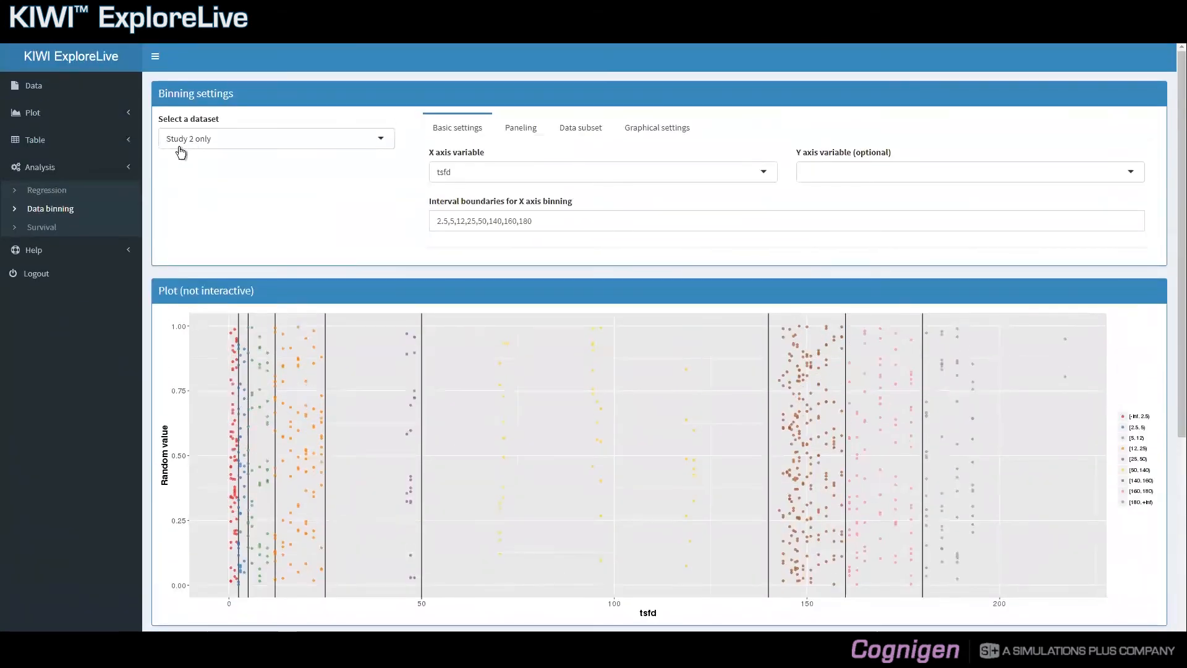
{"action": "left_click", "coordinate": [106, 95]}
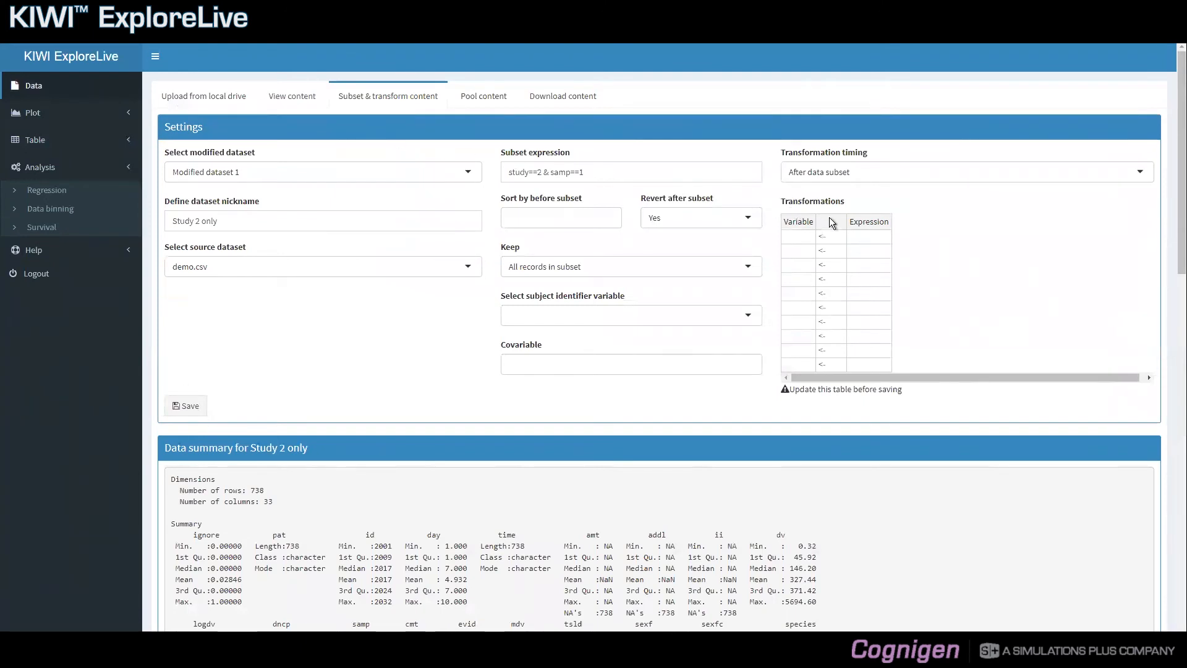
{"action": "double_click", "coordinate": [854, 233]}
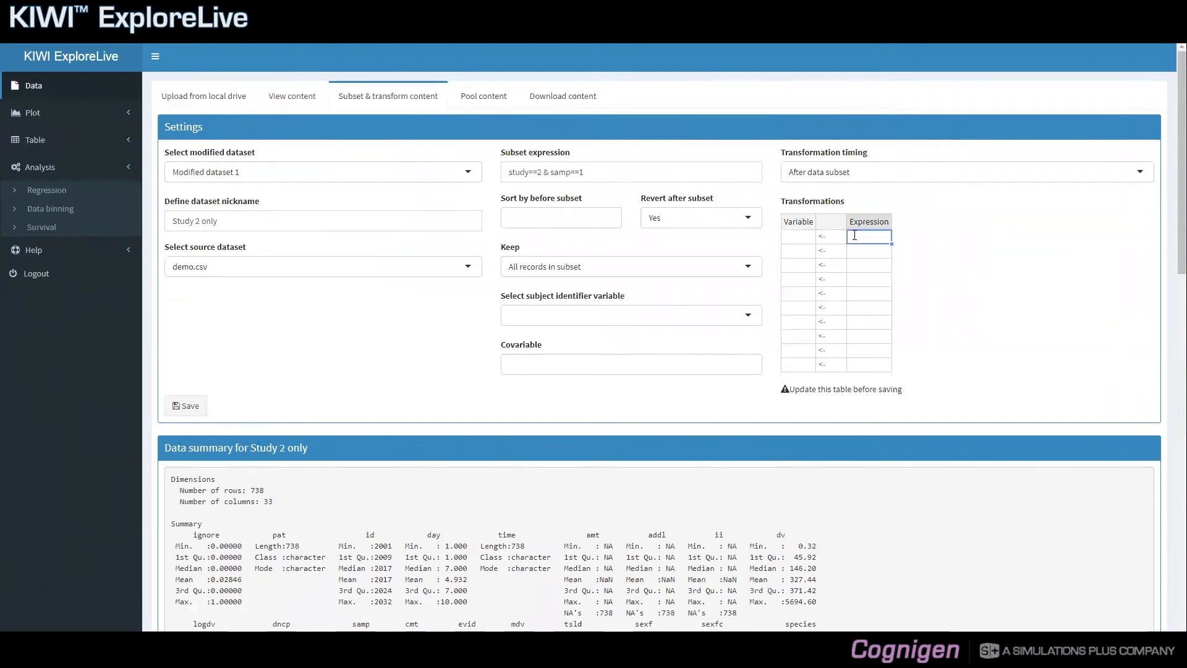
{"action": "key", "text": "ctrl+v"}
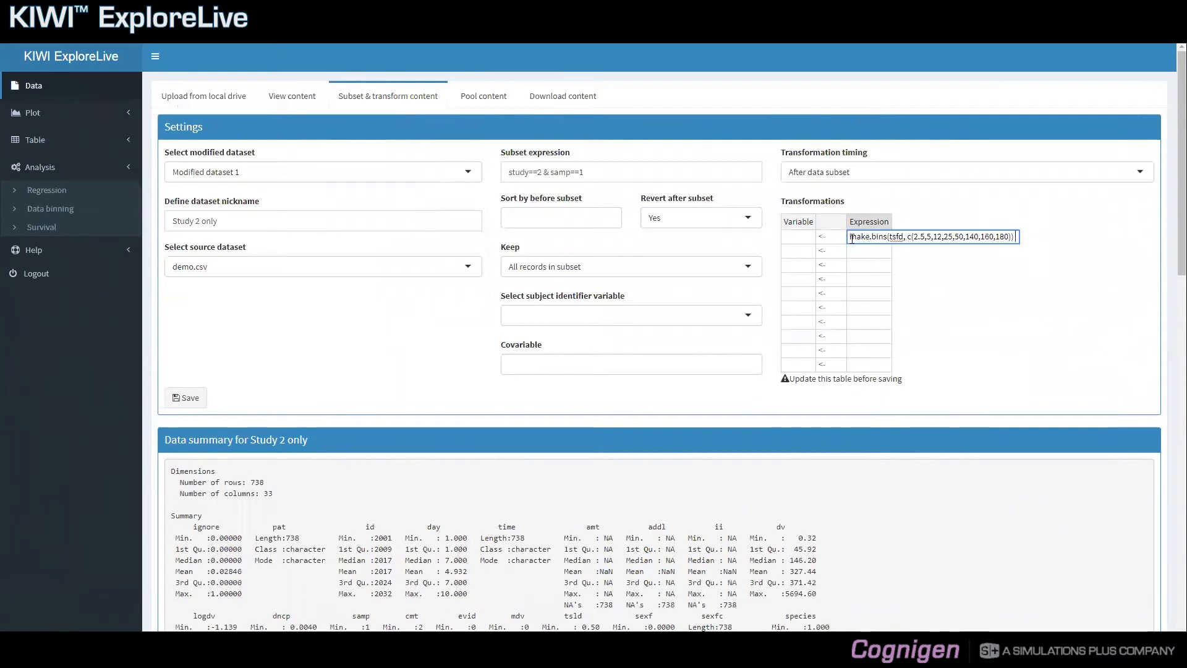
{"action": "double_click", "coordinate": [802, 236]}
{"action": "type", "text": "bin"}
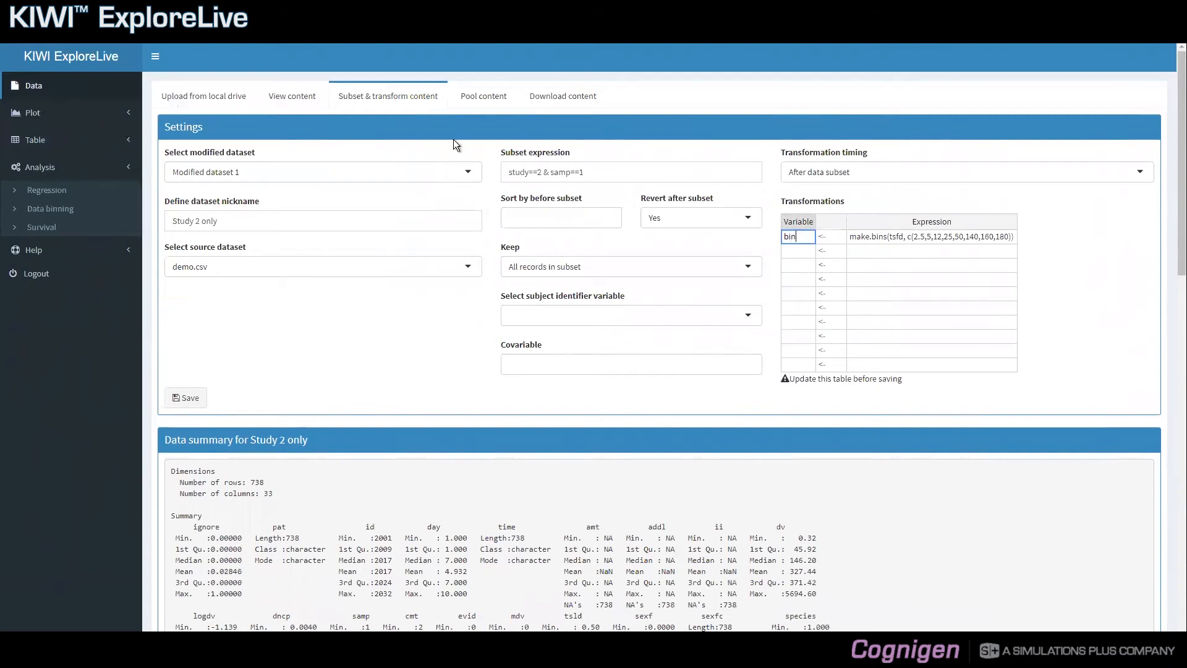
Step: Return to the data binning analysis and highlight get.median.bins in the continuous variable transformation hint
{"action": "left_click", "coordinate": [104, 210]}
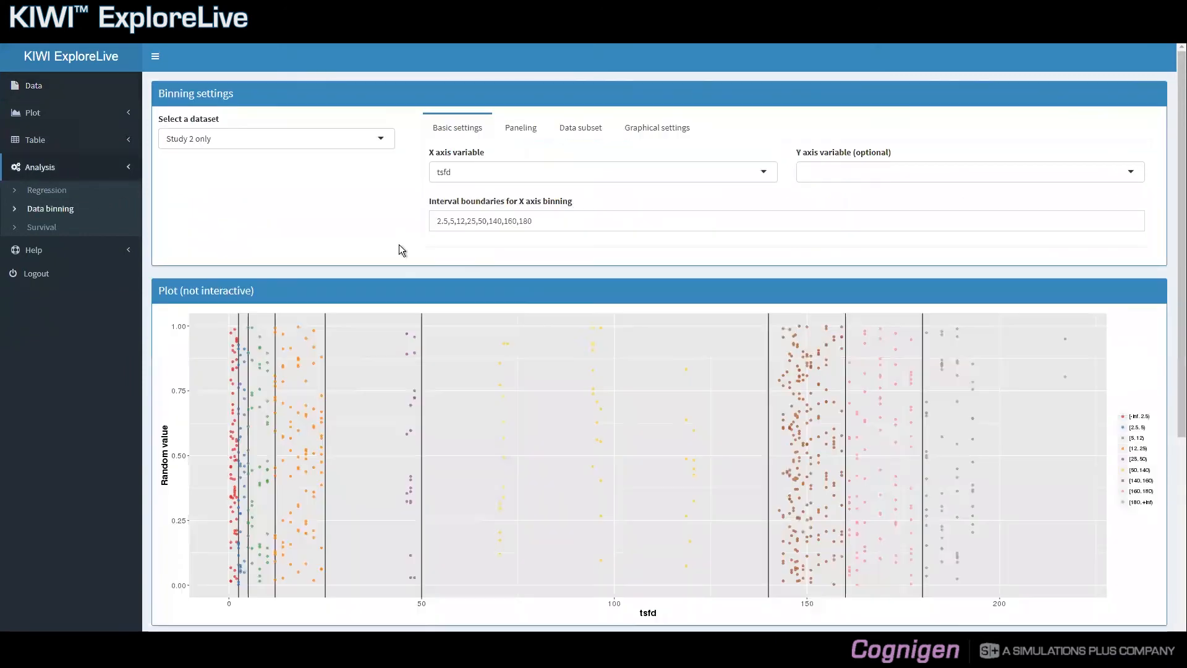
{"action": "scroll", "coordinate": [573, 359], "scroll_direction": "down", "scroll_amount": 5}
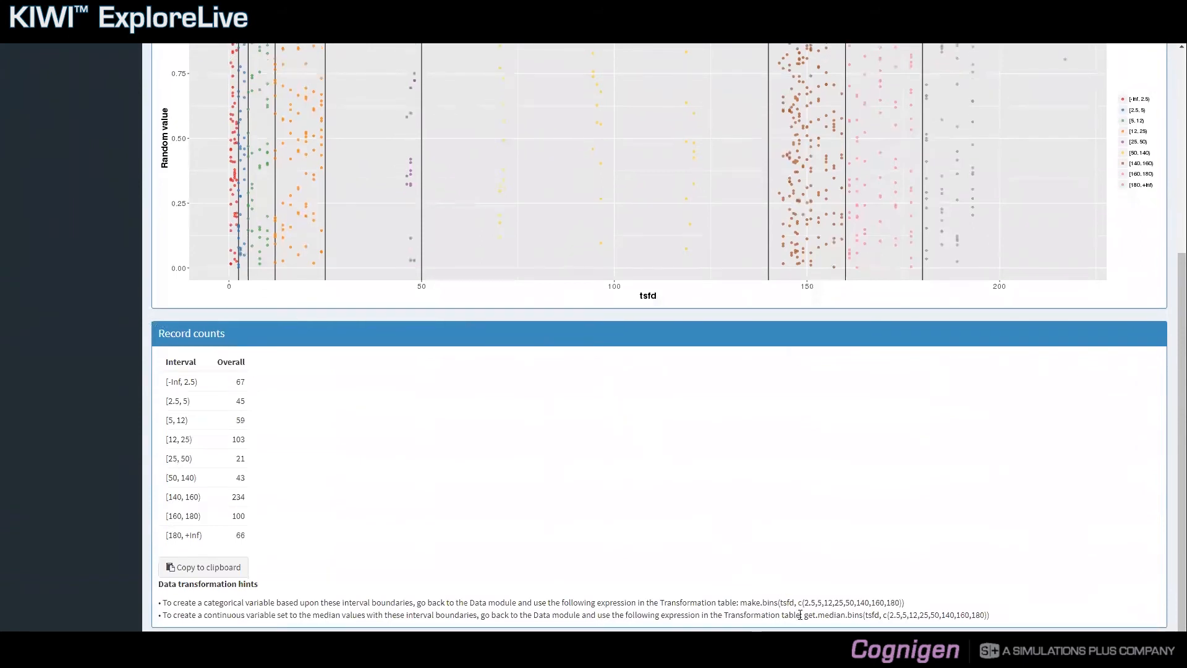
{"action": "left_click_drag", "start_coordinate": [804, 615], "coordinate": [863, 614]}
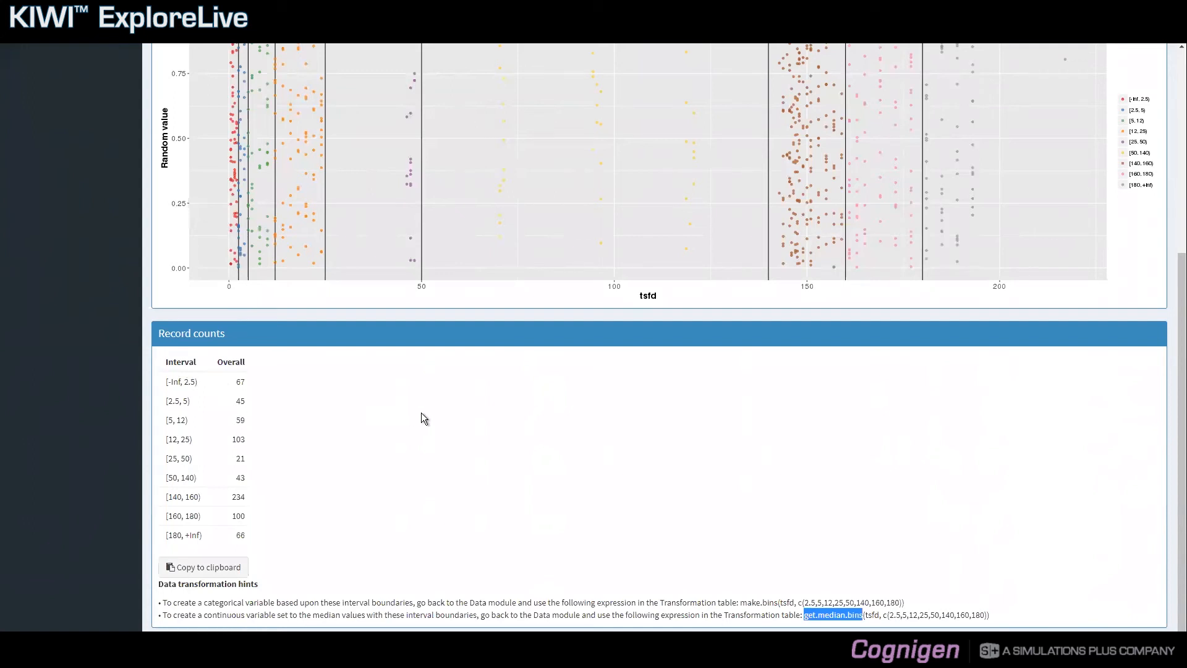
{"action": "scroll", "coordinate": [279, 213], "scroll_direction": "up", "scroll_amount": 3}
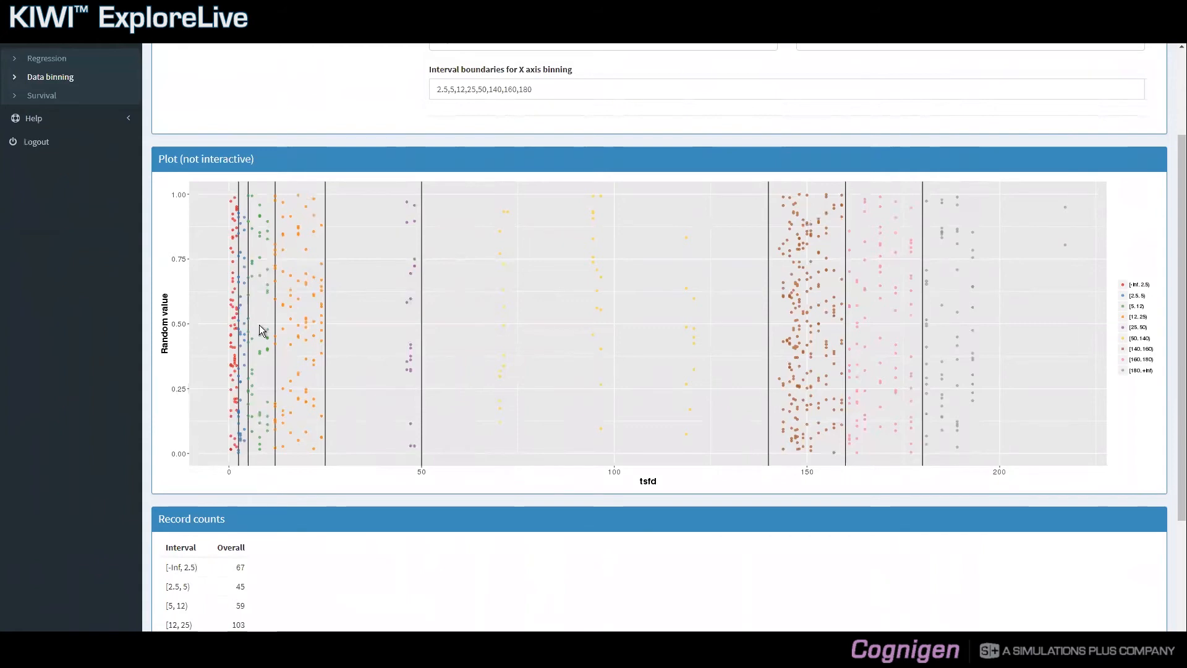
{"action": "scroll", "coordinate": [284, 317], "scroll_direction": "up", "scroll_amount": 3}
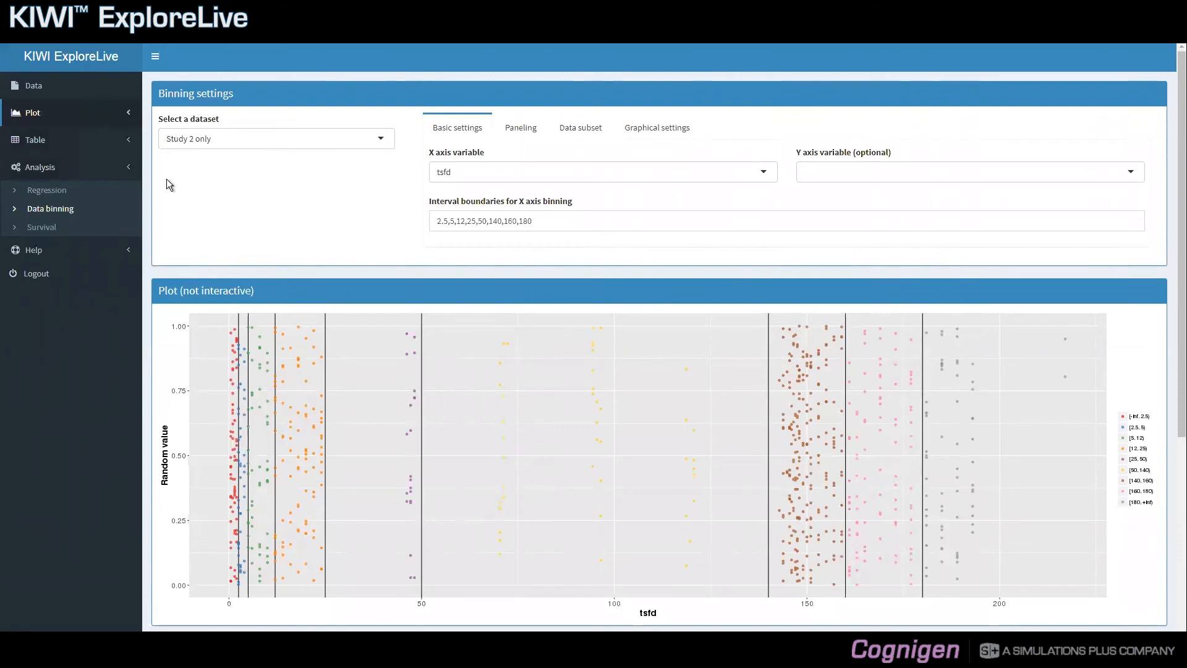
{"action": "scroll", "coordinate": [278, 286], "scroll_direction": "down", "scroll_amount": 3}
{"action": "scroll", "coordinate": [277, 284], "scroll_direction": "down", "scroll_amount": 2}
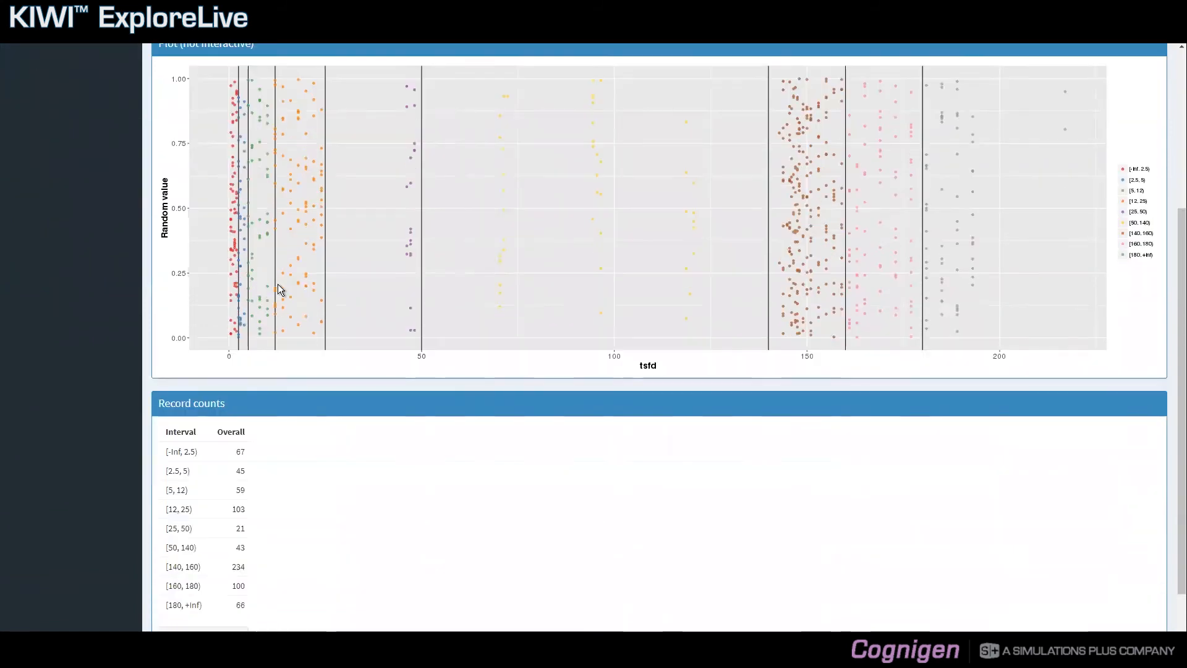
Step: Panel the binned tsfd plot by dose
{"action": "scroll", "coordinate": [277, 289], "scroll_direction": "up", "scroll_amount": 5}
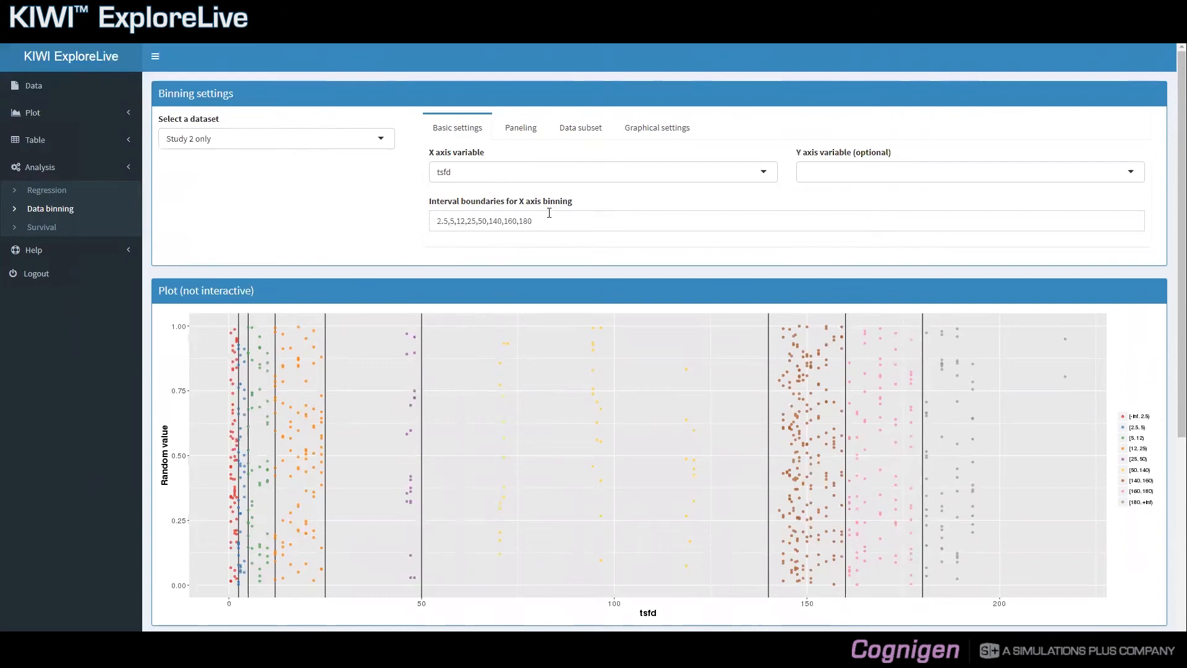
{"action": "left_click", "coordinate": [530, 136]}
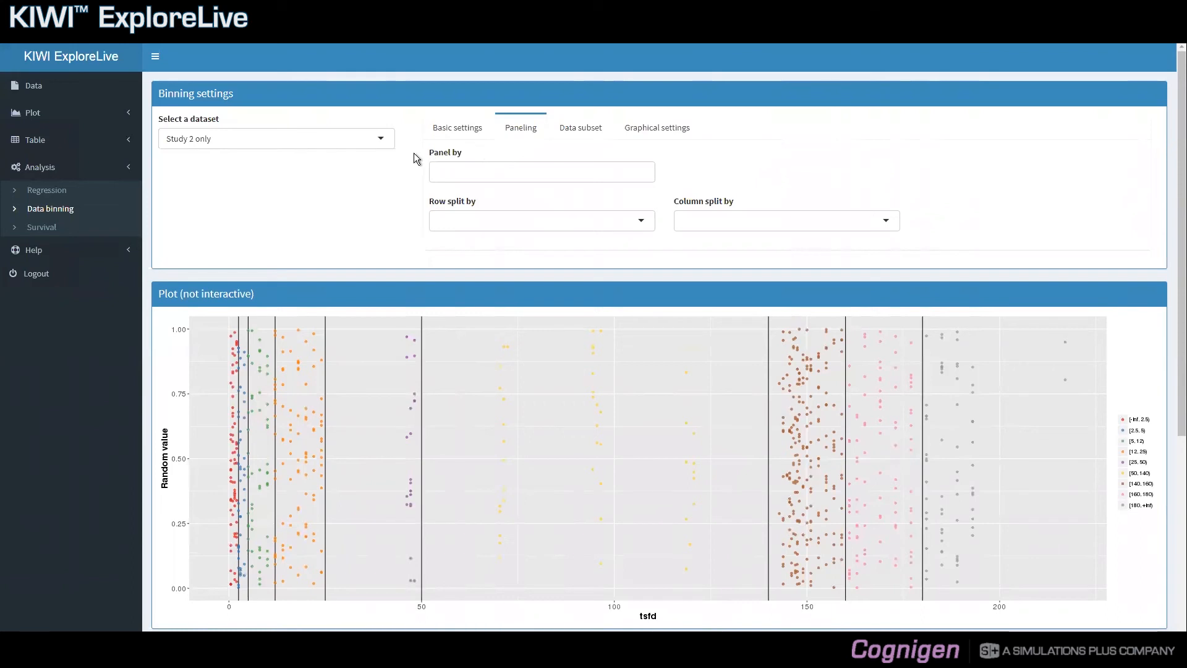
{"action": "left_click", "coordinate": [442, 170]}
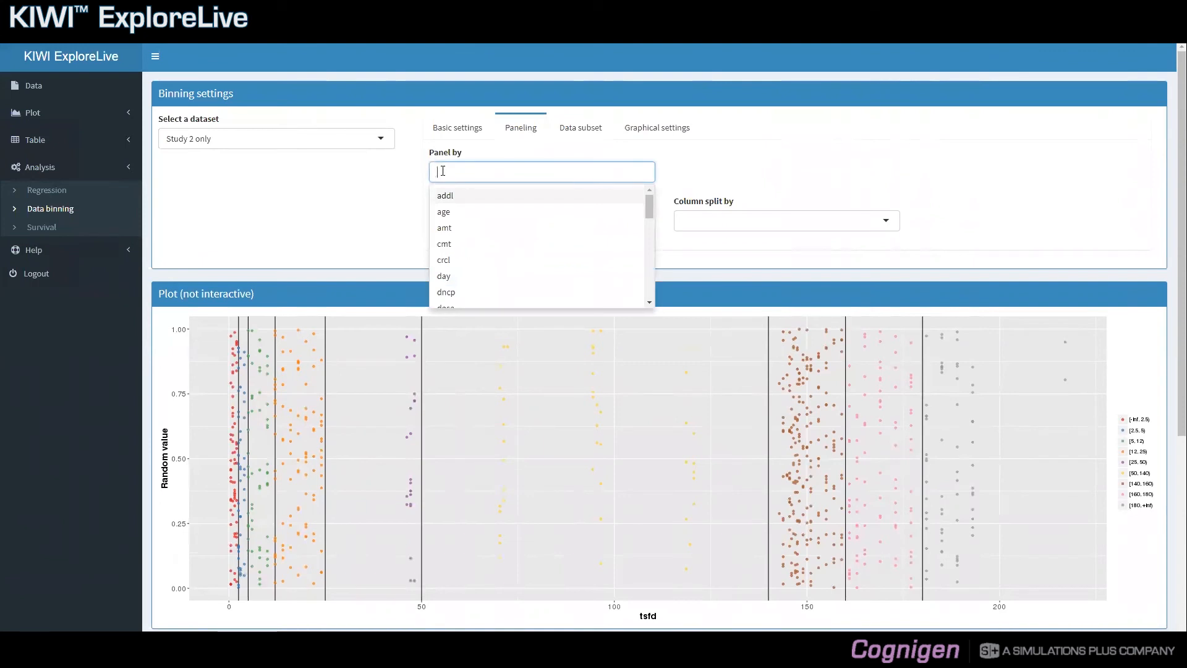
{"action": "type", "text": "dose"}
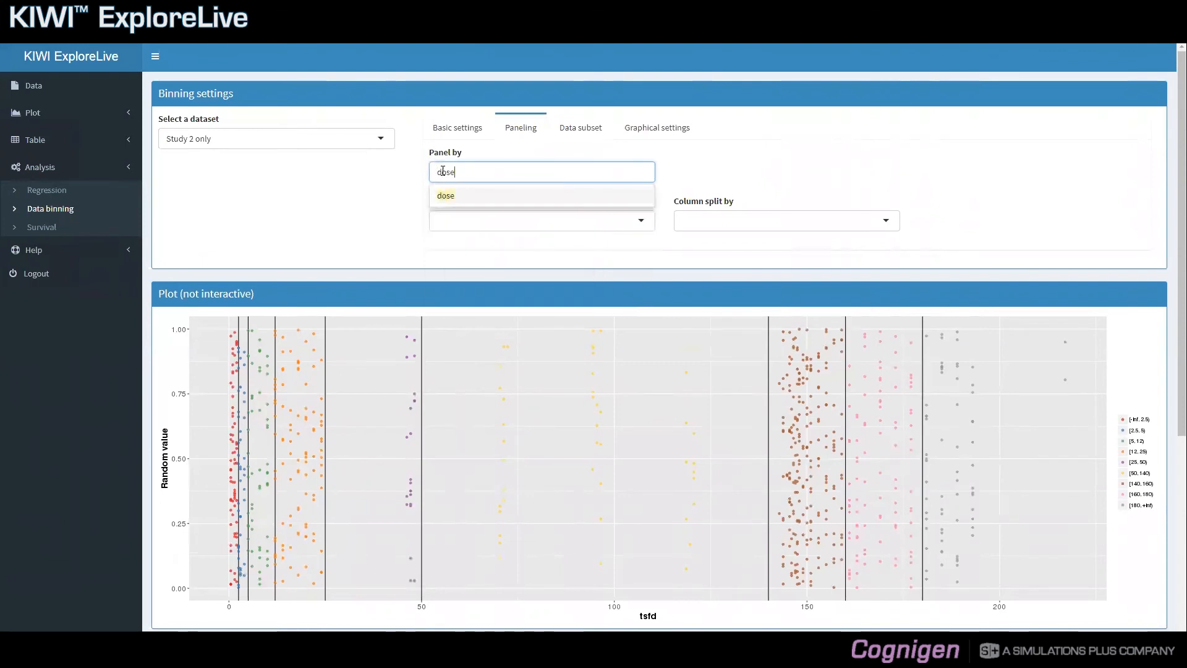
{"action": "key", "text": "BackSpace"}
{"action": "key", "text": "BackSpace"}
{"action": "key", "text": "BackSpace"}
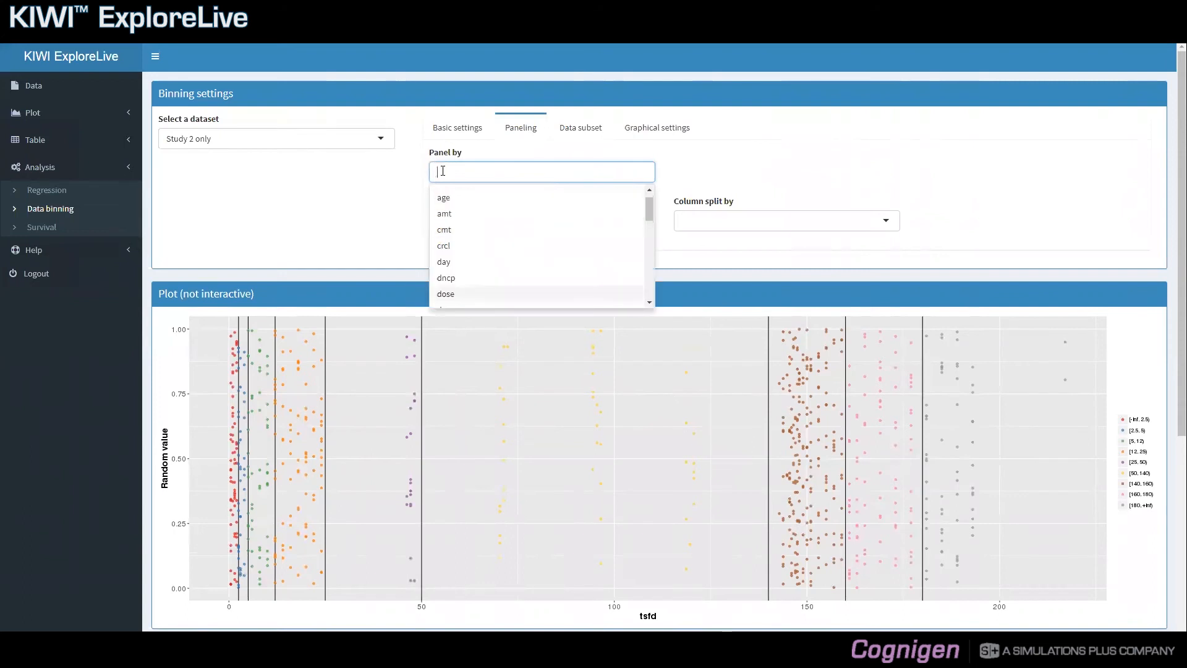
{"action": "type", "text": "dose"}
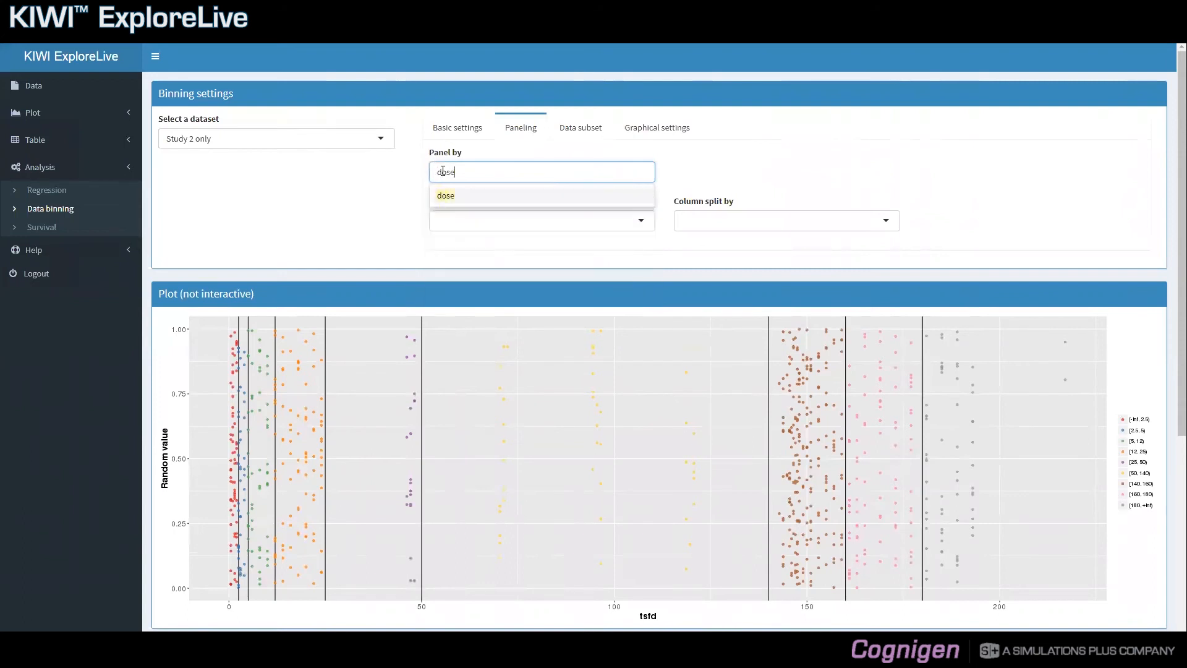
{"action": "left_click", "coordinate": [446, 188]}
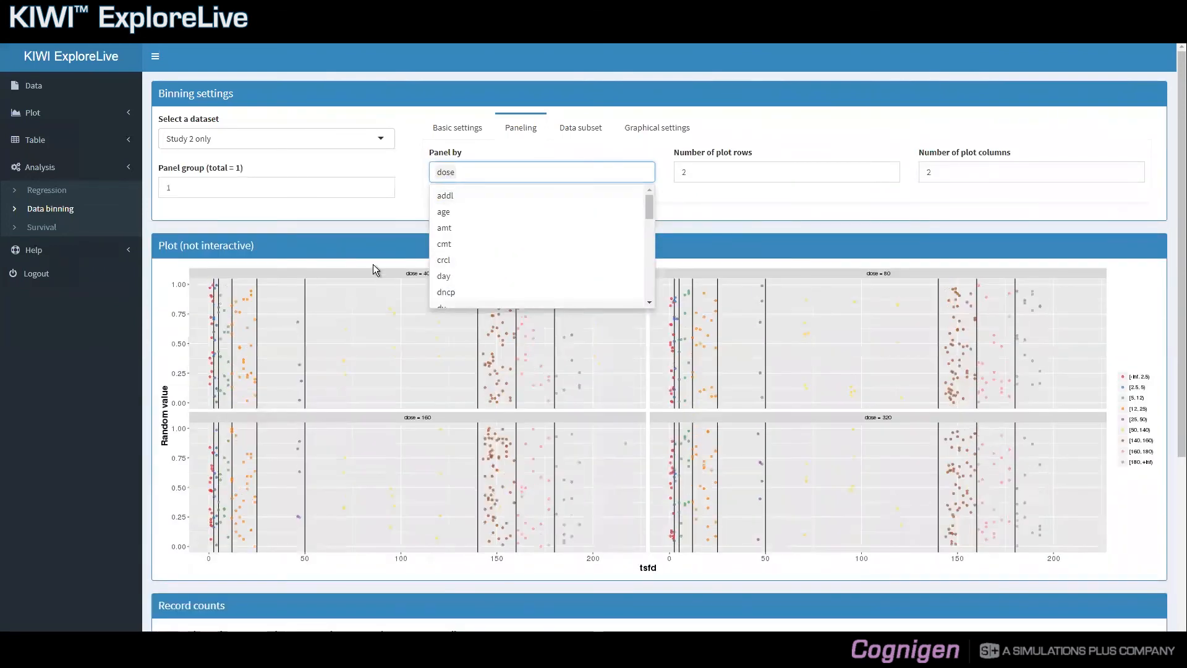
{"action": "left_click", "coordinate": [373, 264]}
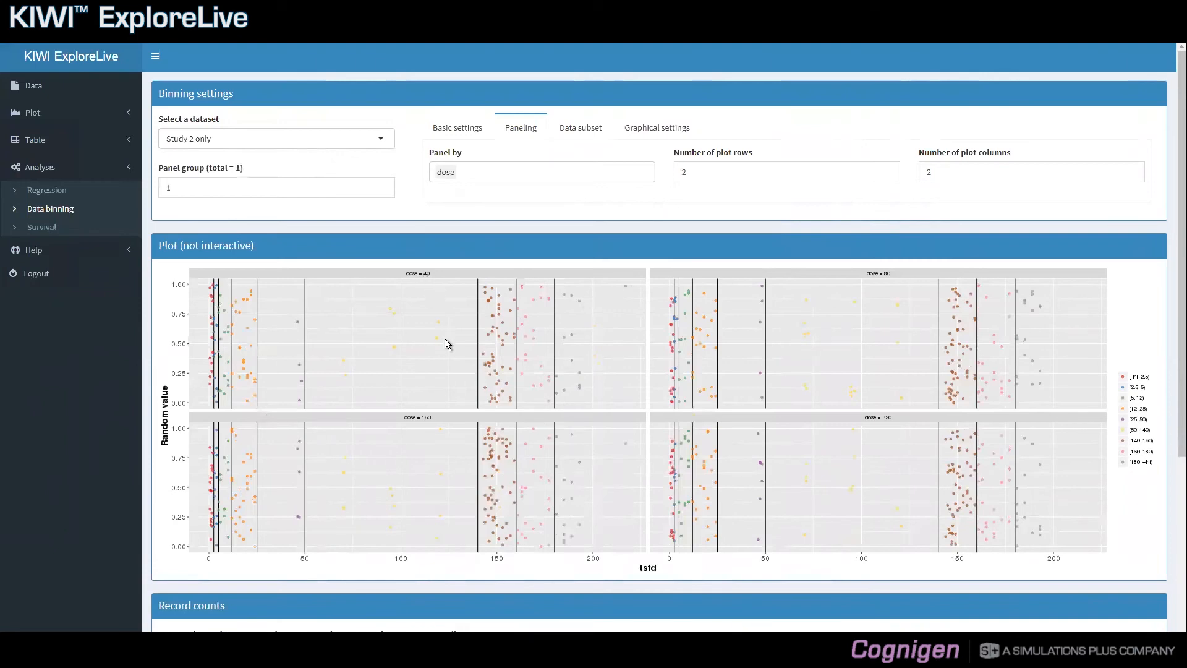
Step: Review the record counts per interval for each dose and remove dose from the paneling
{"action": "scroll", "coordinate": [444, 338], "scroll_direction": "down", "scroll_amount": 3}
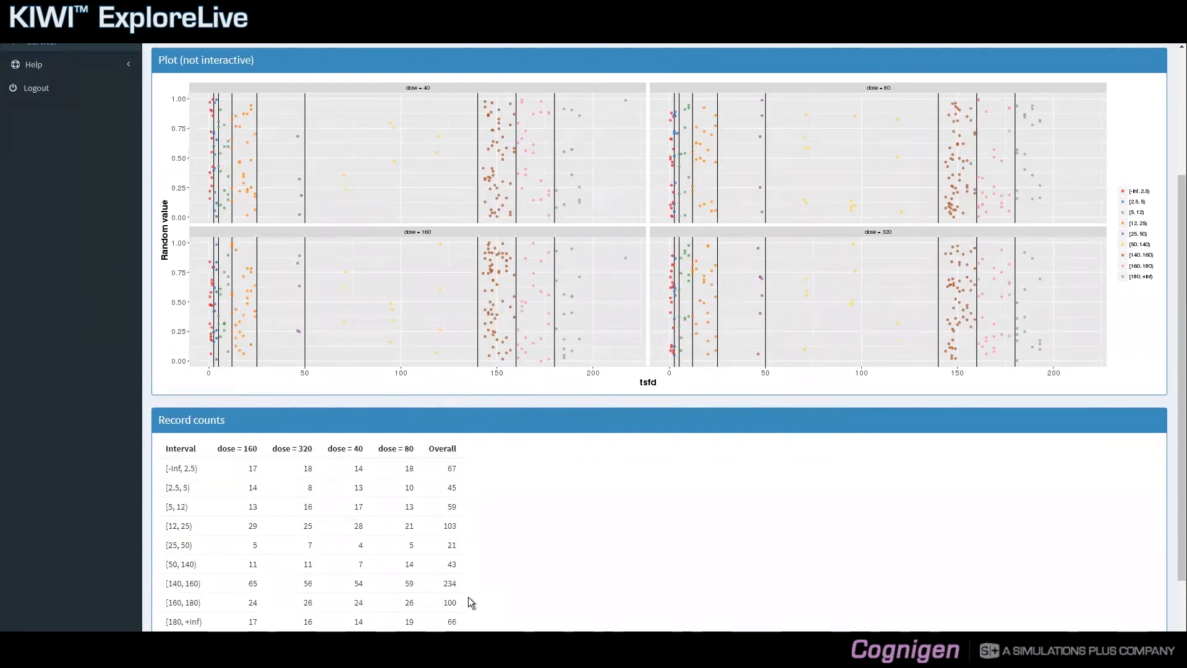
{"action": "scroll", "coordinate": [513, 560], "scroll_direction": "up", "scroll_amount": 1}
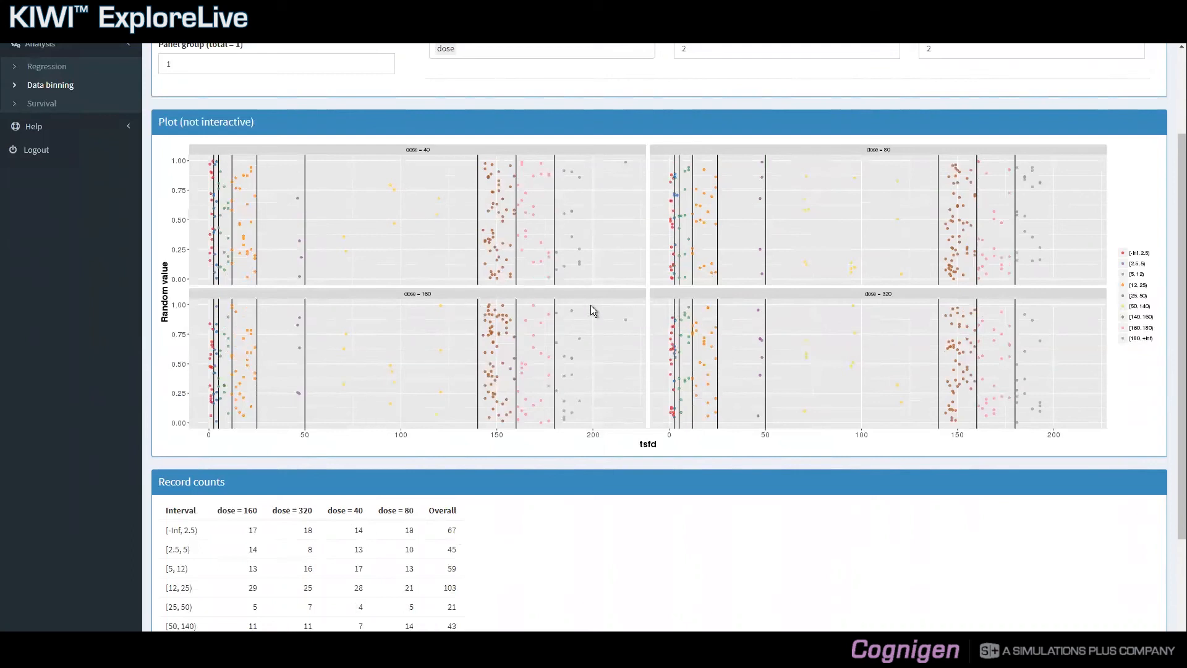
{"action": "scroll", "coordinate": [572, 303], "scroll_direction": "up", "scroll_amount": 2}
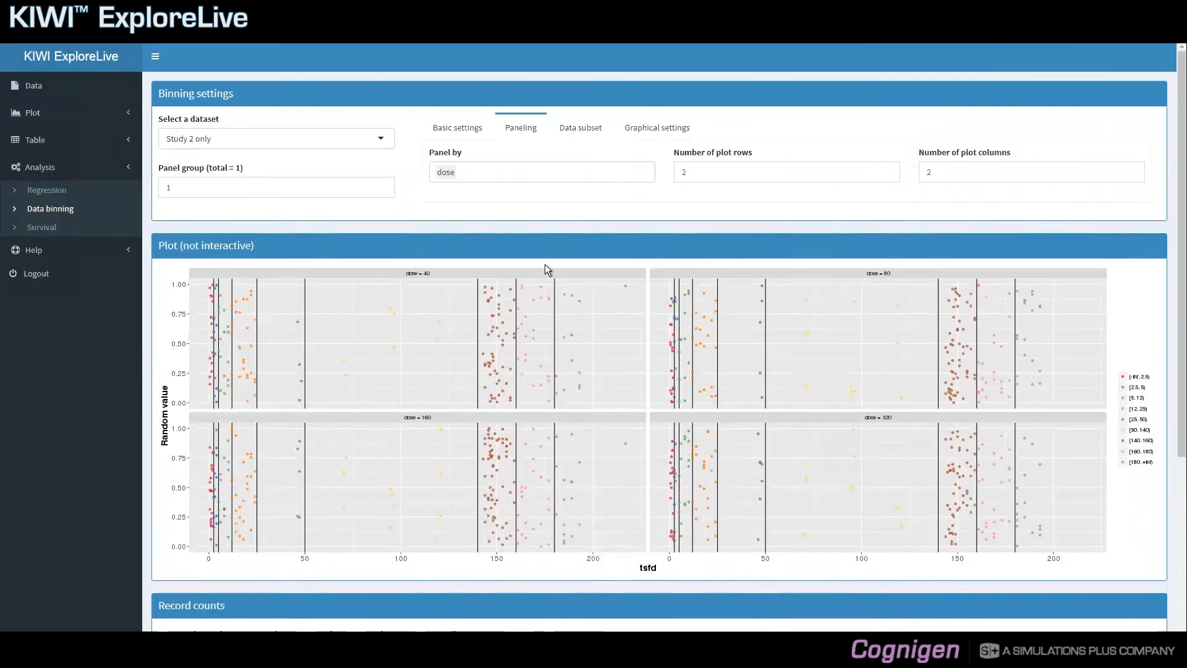
{"action": "left_click", "coordinate": [486, 173]}
{"action": "key", "text": "BackSpace"}
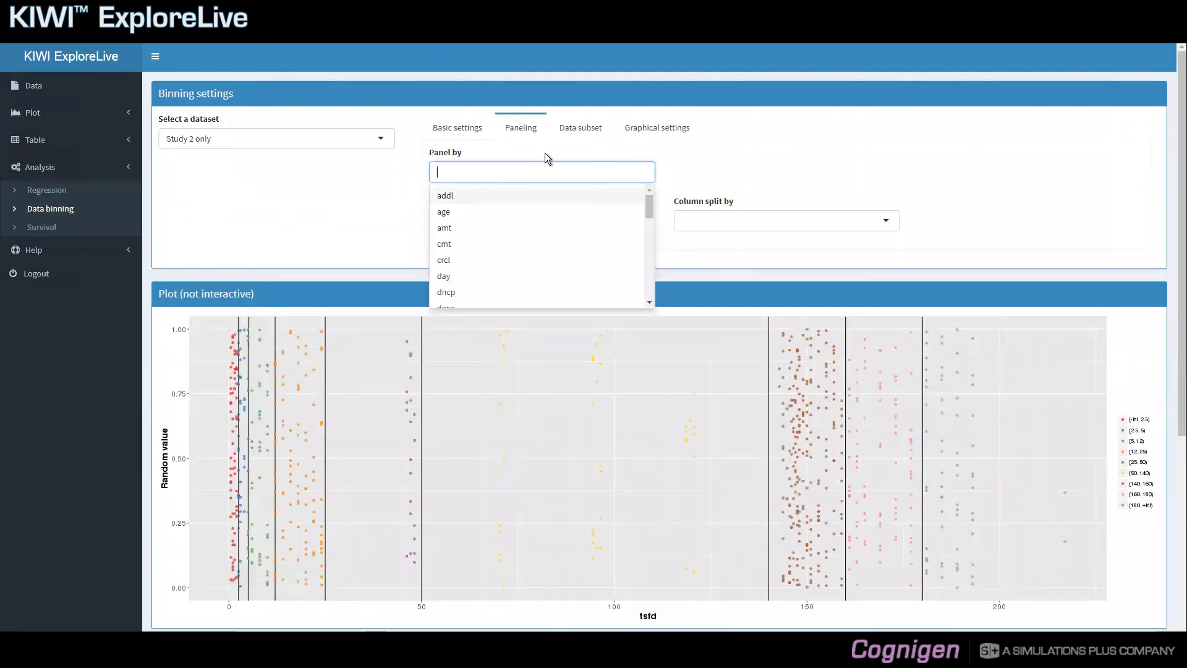
Step: Look at the data subset options, and try plot darkness values of 13 and 80 before setting it to 31
{"action": "left_click", "coordinate": [586, 131]}
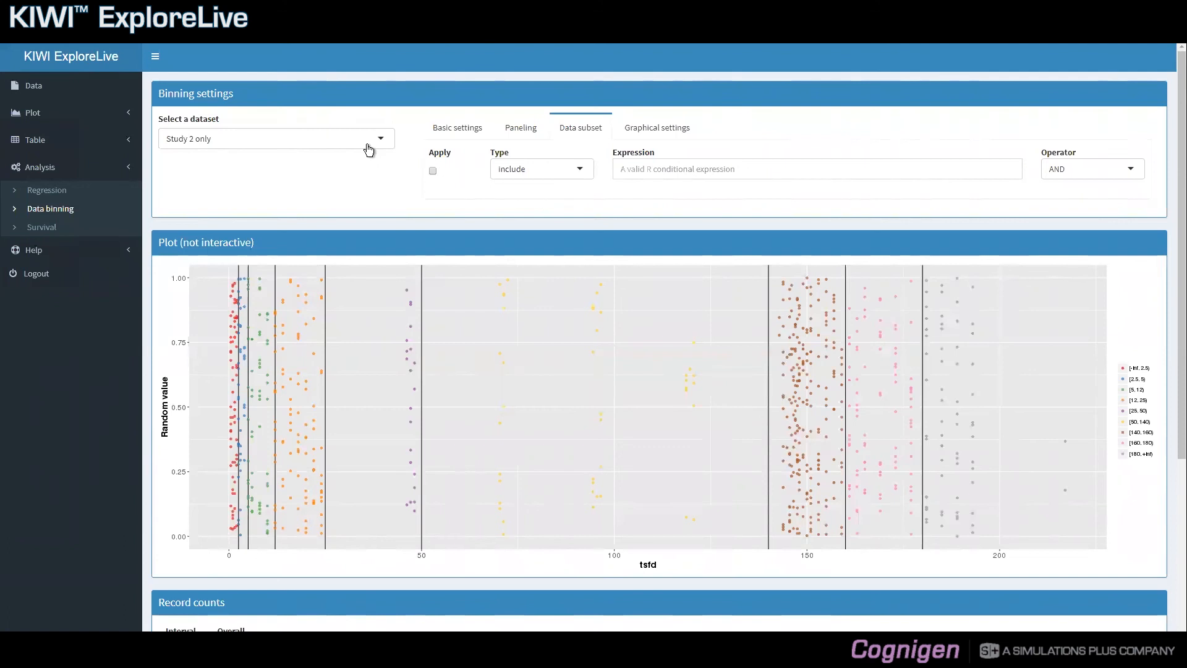
{"action": "left_click", "coordinate": [626, 136]}
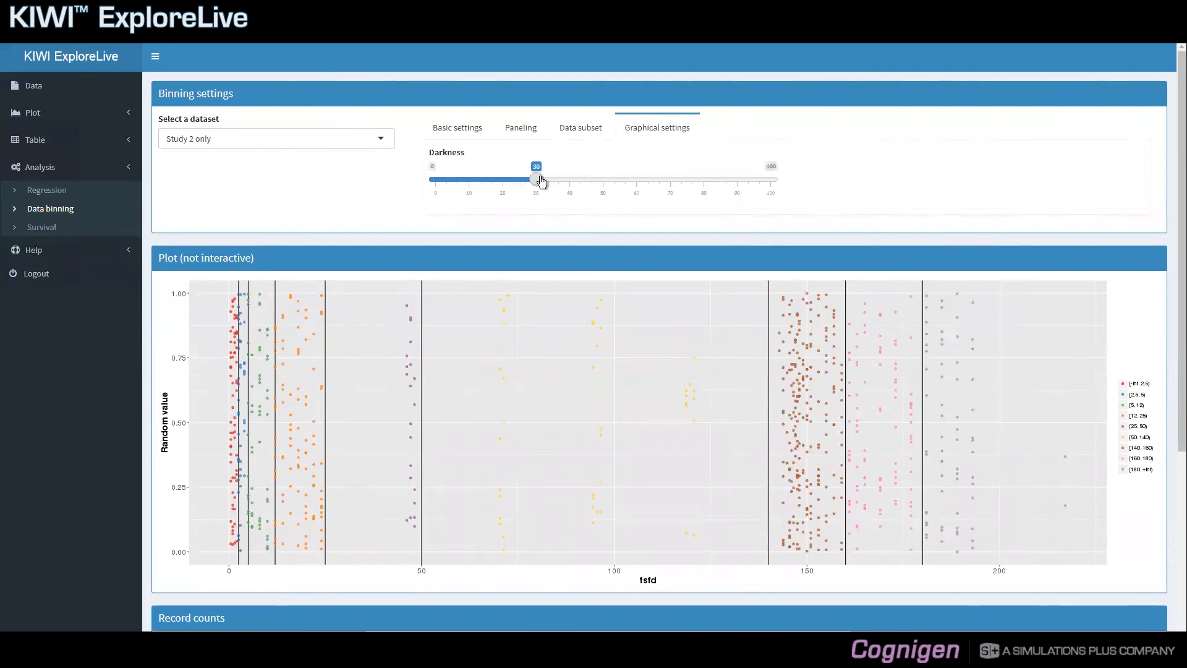
{"action": "left_click_drag", "start_coordinate": [538, 180], "coordinate": [480, 183]}
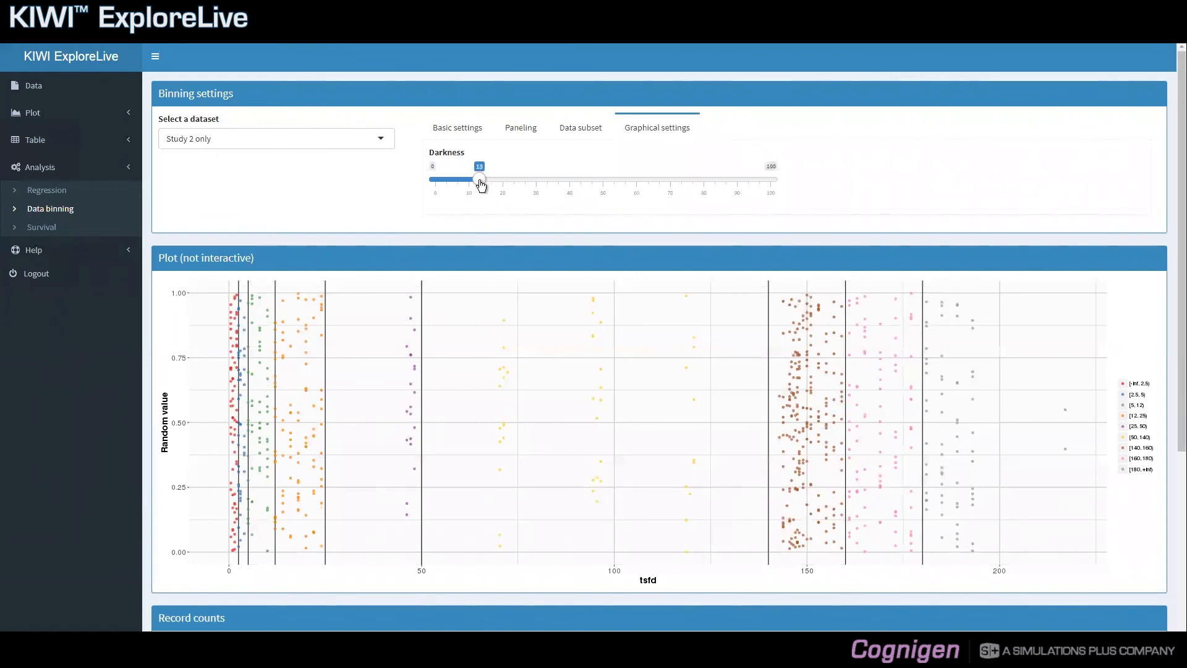
{"action": "left_click_drag", "start_coordinate": [480, 184], "coordinate": [703, 190]}
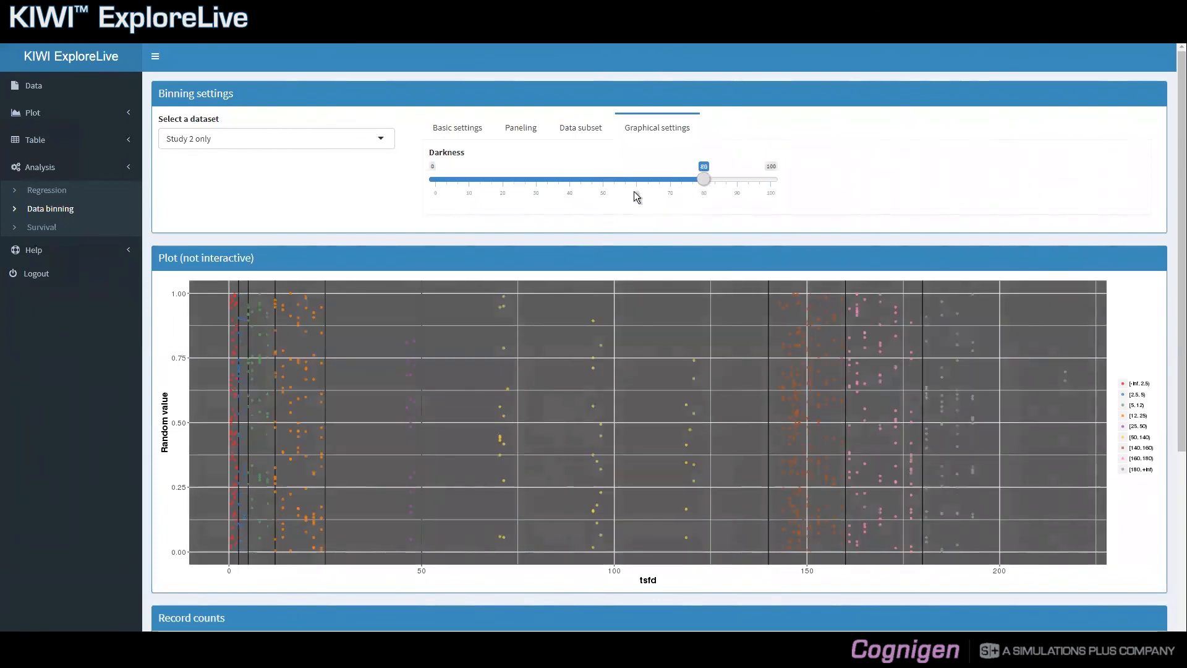
{"action": "left_click_drag", "start_coordinate": [703, 181], "coordinate": [539, 185]}
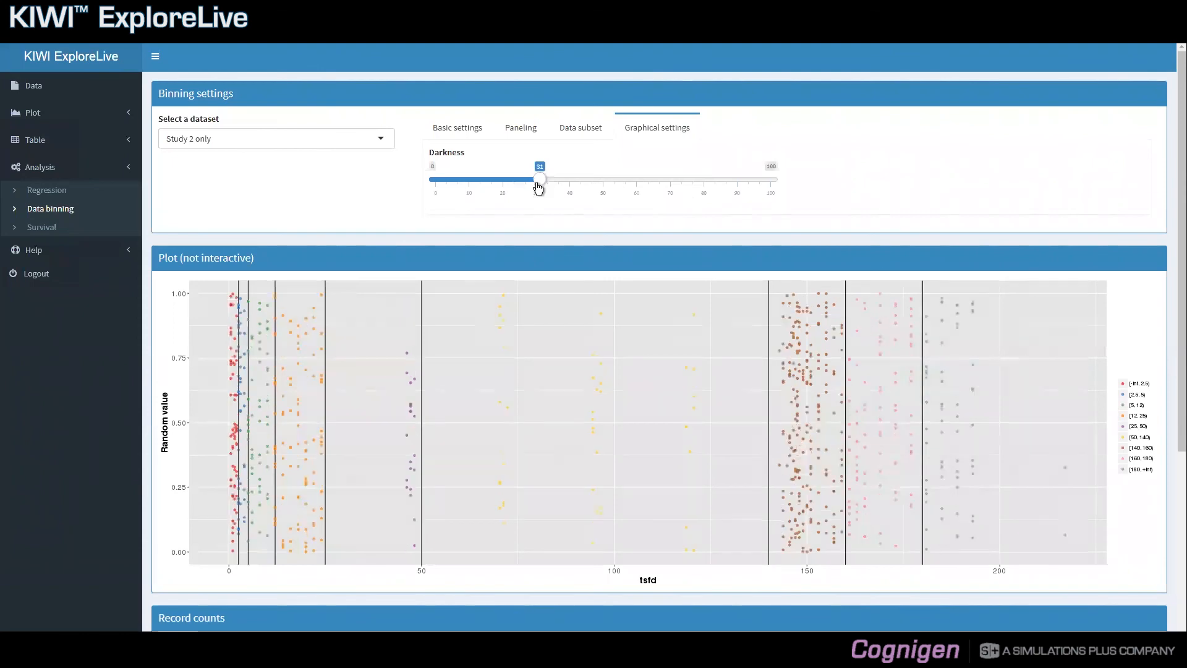